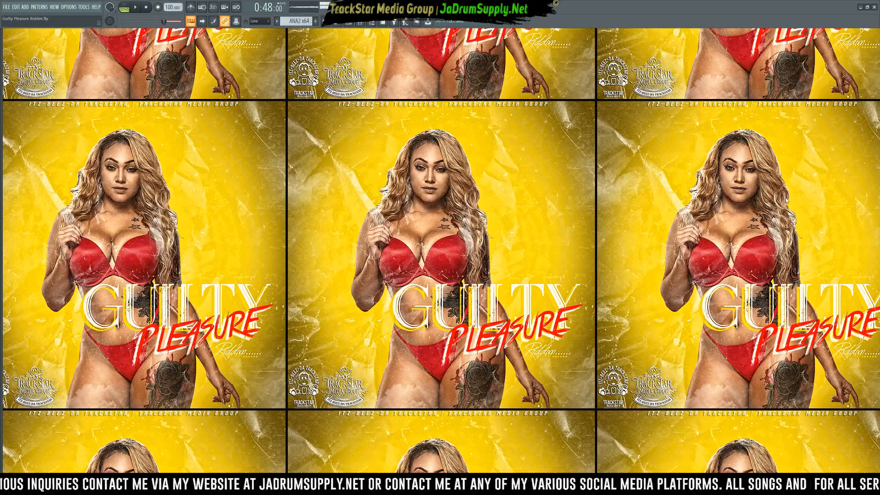
- Show the mixer and playlist, enlarge the intro clips in the arrangement, and select the Kontakt 5 mixer channel
key(F9)
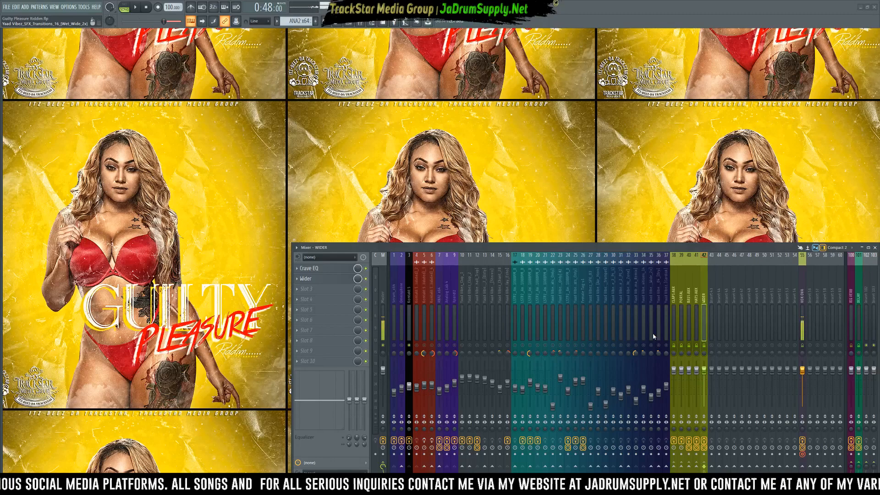
right_click(676, 346)
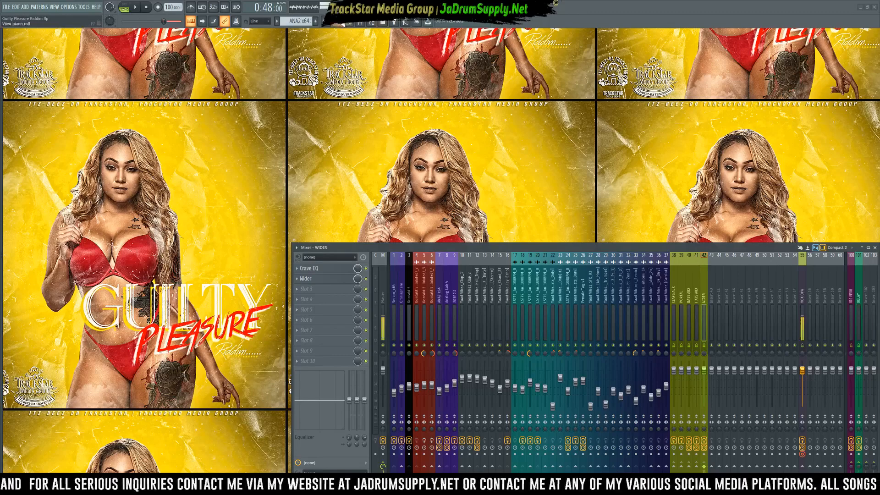
click(330, 26)
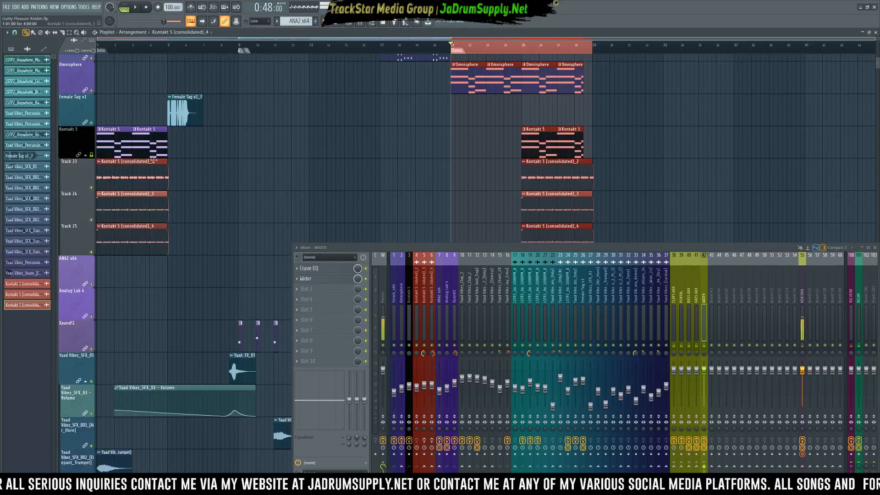
scroll(128, 66, up, 4)
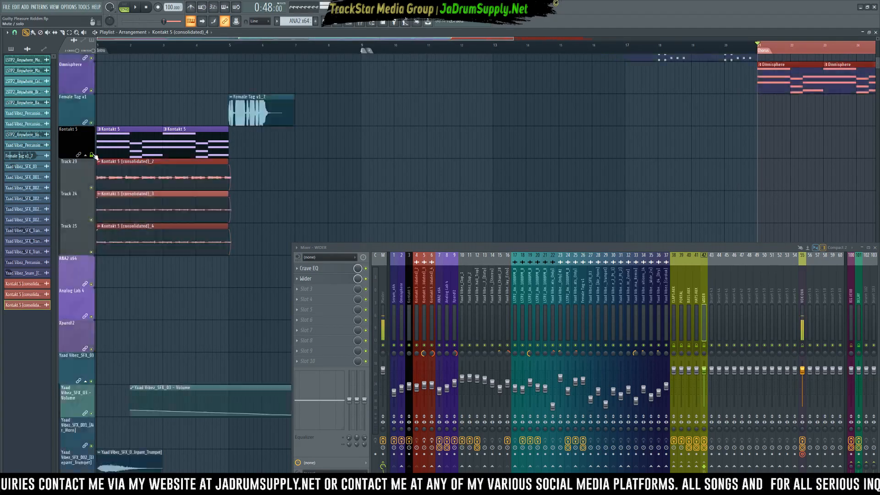
click(409, 325)
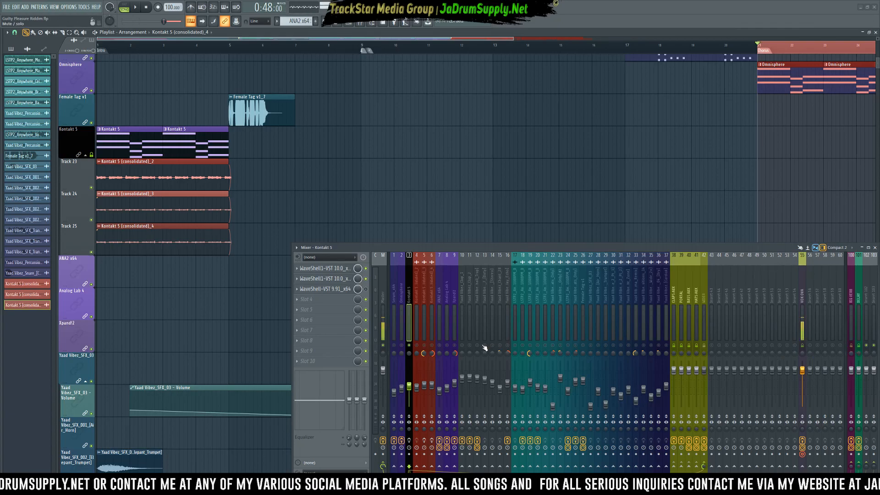
- Play the soloed Kontakt 5 channel from the start of the intro, then stop playback
key(space)
key(space)
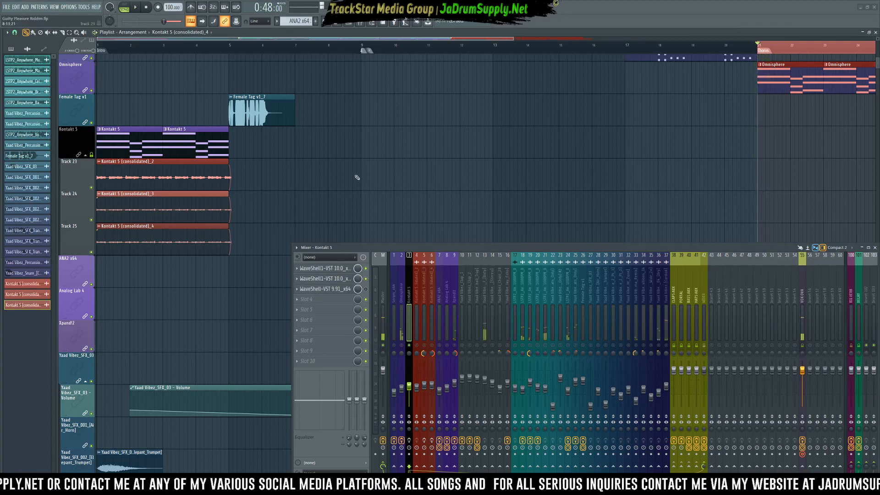
click(128, 47)
key(space)
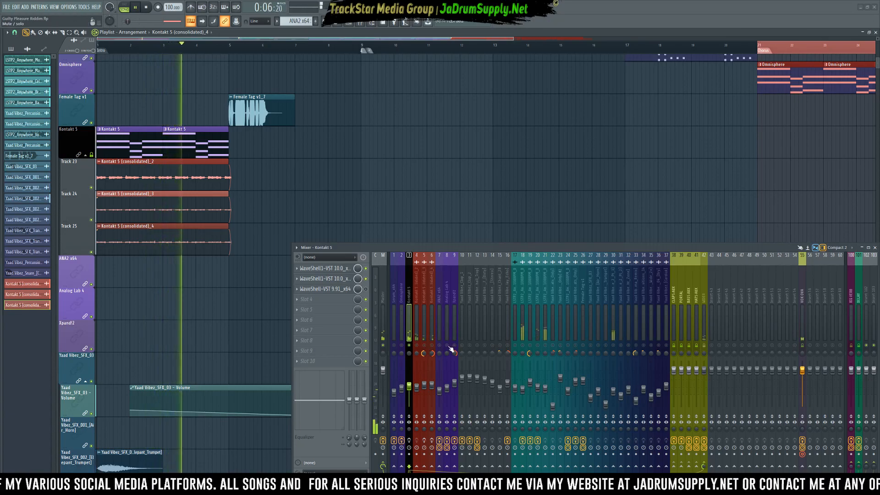
key(space)
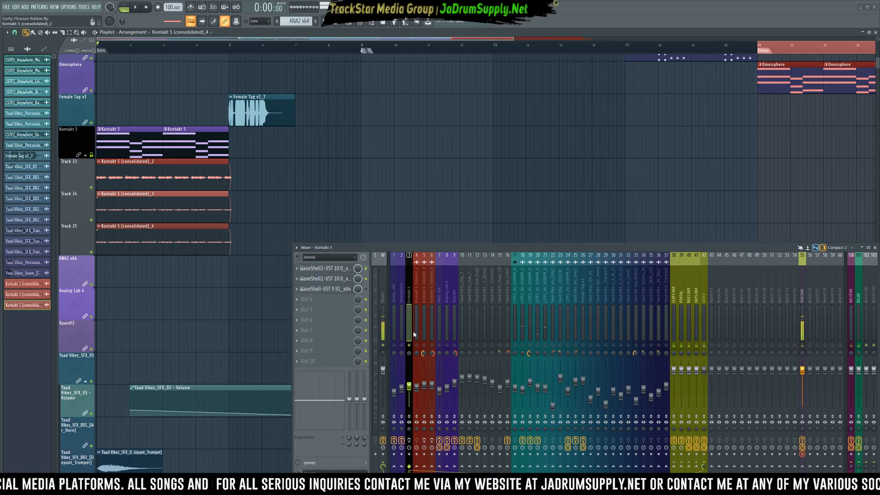
- Copy the Kontakt 5 channel's volume, audition the channel with its fader raised, and restore the copied volume
right_click(412, 389)
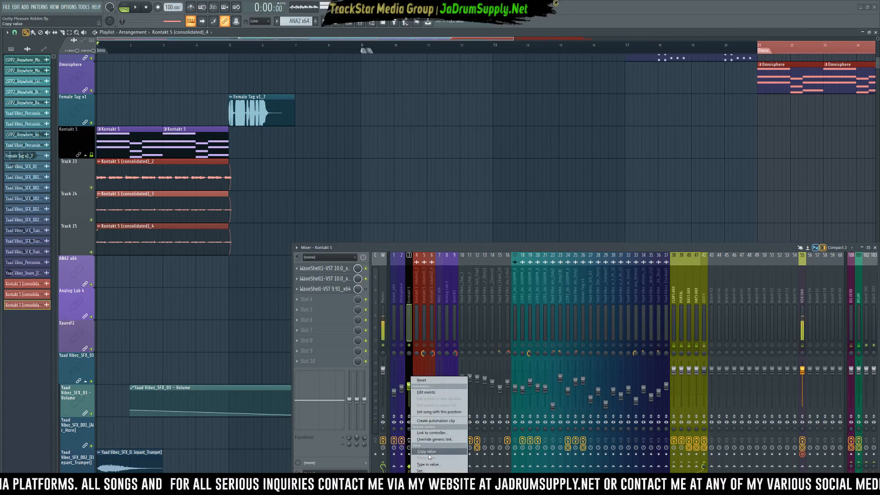
click(411, 402)
drag(411, 388, 410, 365)
key(space)
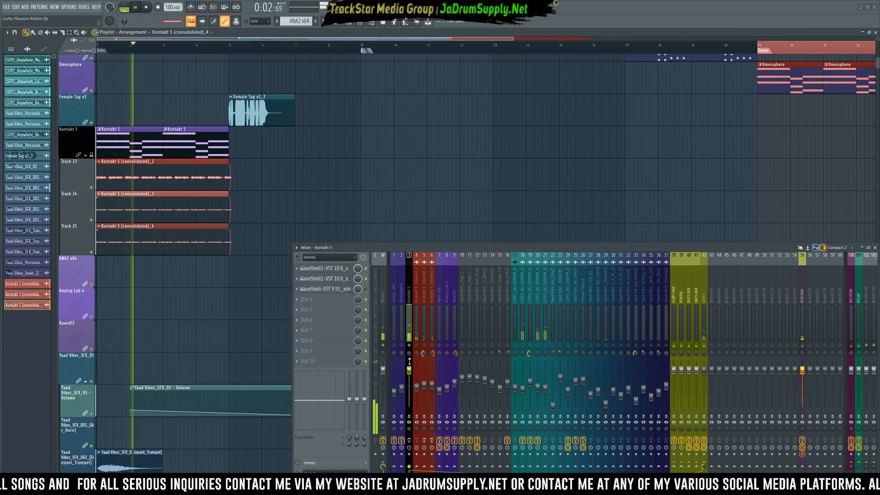
key(space)
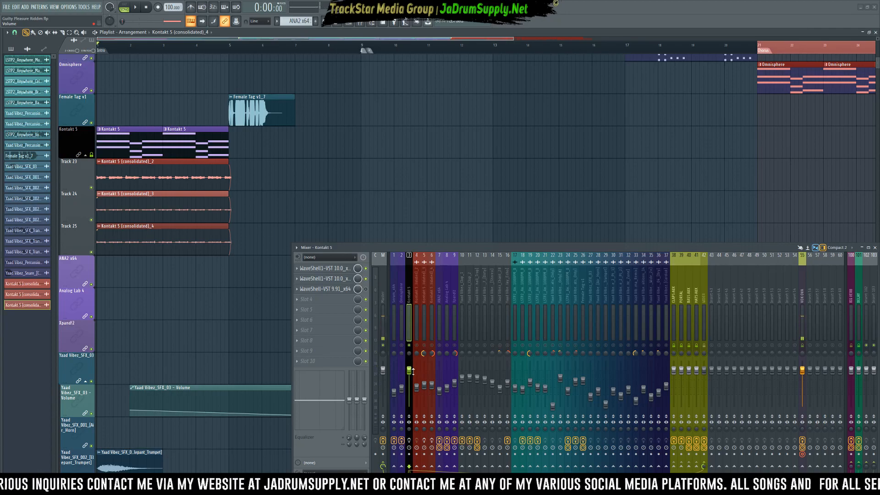
right_click(409, 370)
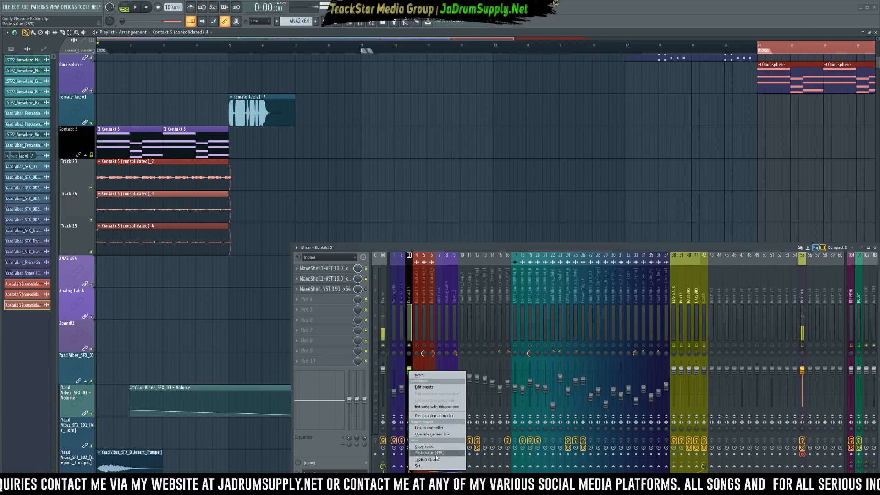
click(419, 375)
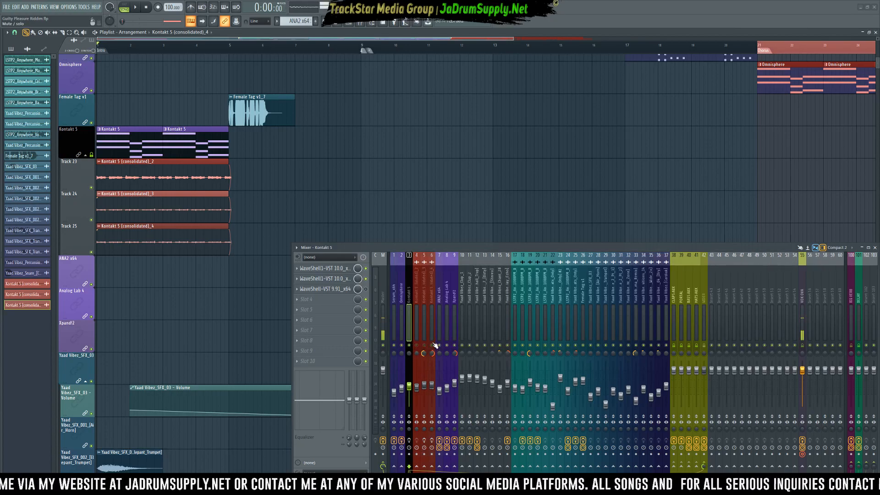
- Play the intro with the consolidated Kontakt 5 channels muted and the other mixer channels active
key(space)
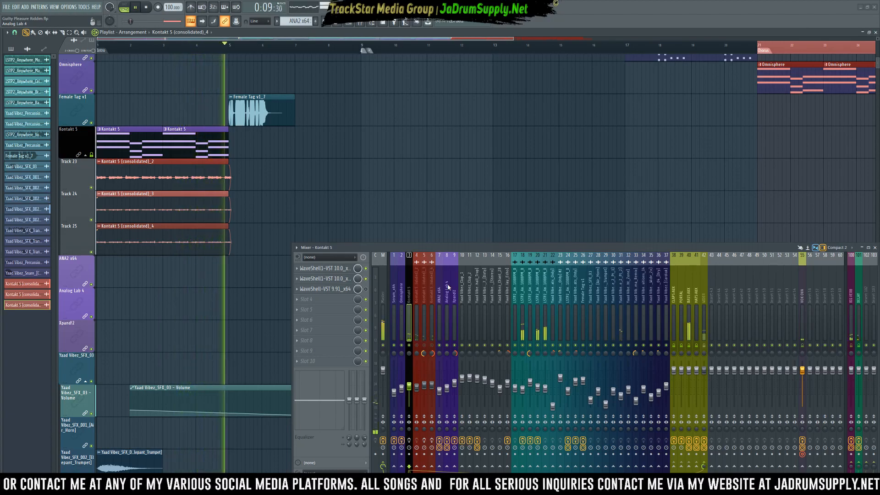
key(space)
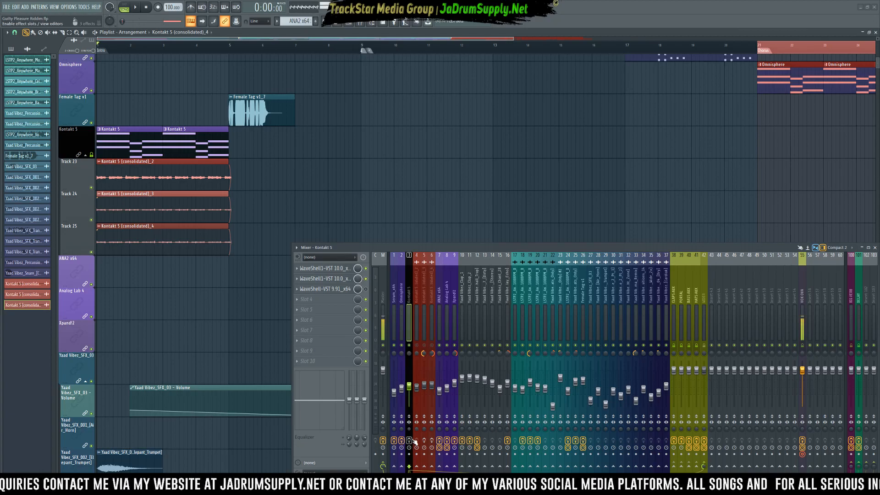
- Open the Kontakt 5 channel's GTR, CLA-2A and Solid State Logic G-EQ effects and arrange their windows side by side
double_click(410, 301)
drag(582, 67, 284, 70)
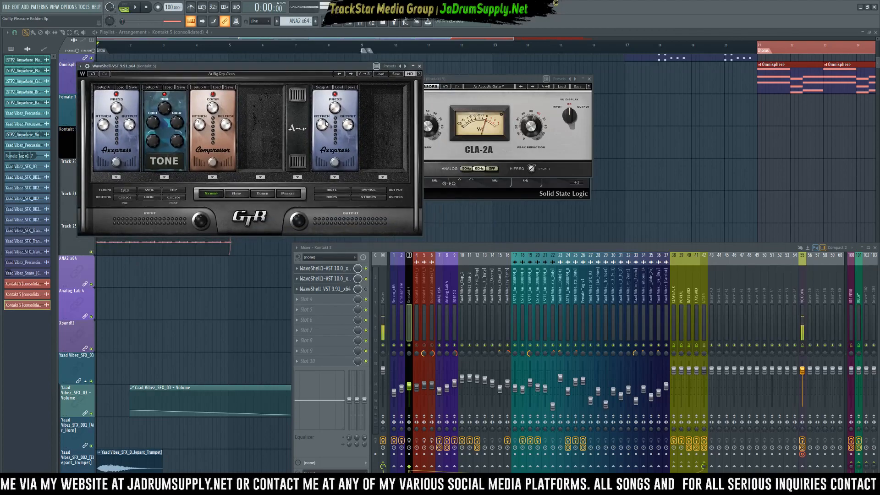
click(383, 75)
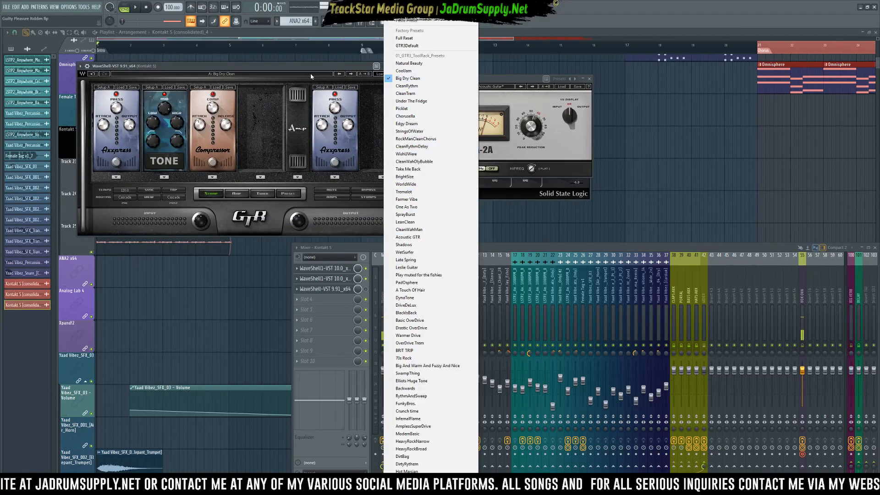
drag(313, 70, 702, 171)
drag(488, 82, 579, 68)
drag(418, 120, 280, 117)
drag(466, 167, 455, 169)
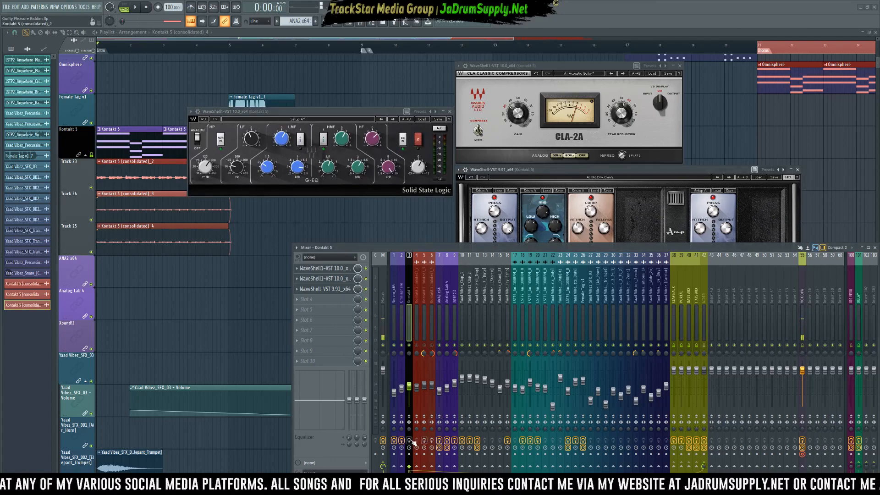
- Solo the Kontakt 5 mixer channel and play the intro to hear its effects
click(412, 352)
key(space)
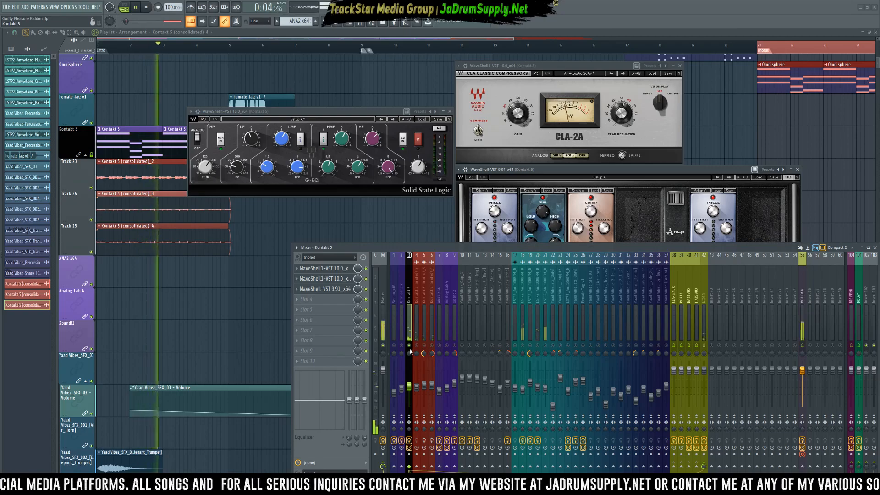
key(space)
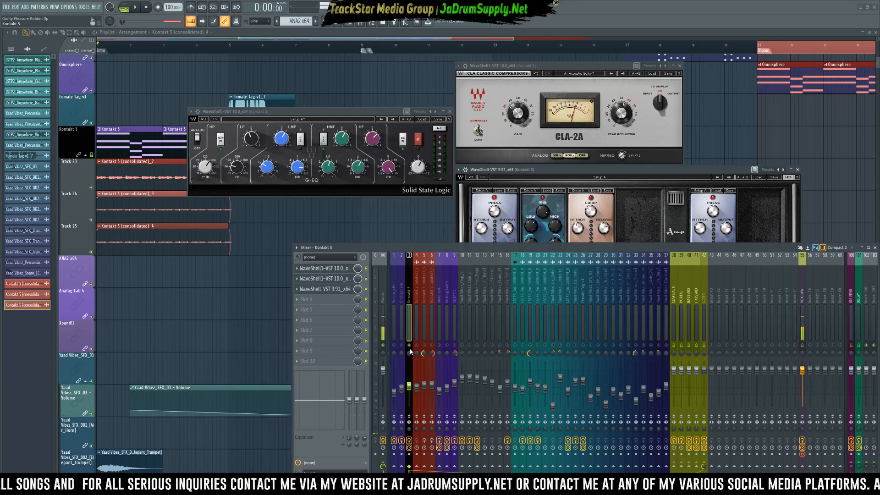
- Return to the playlist, pick the Kontakt 5 (consolidated)_2 clip, and solo Track 24
click(288, 223)
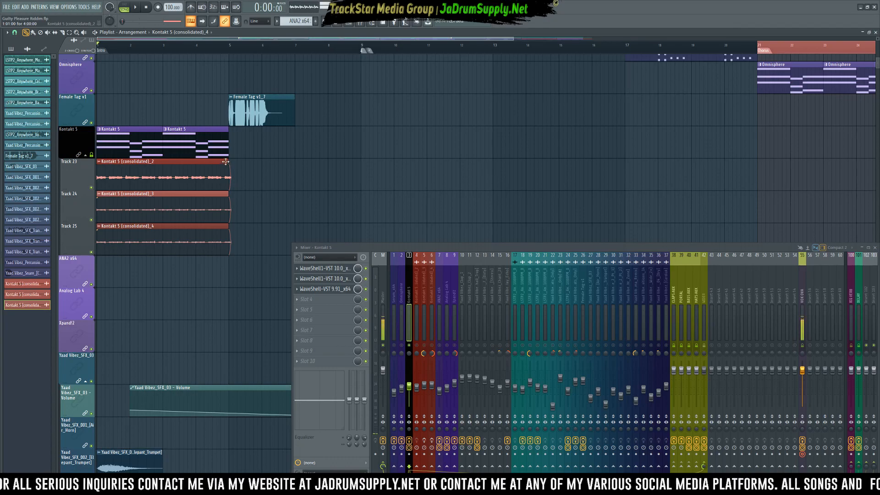
mouse_move(229, 163)
mouse_down()
mouse_move(593, 165)
mouse_move(226, 164)
mouse_up()
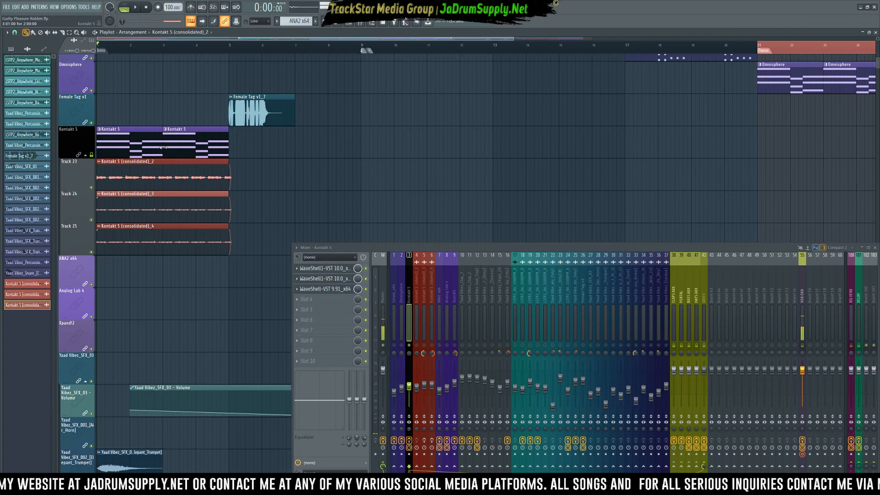
right_click(92, 221)
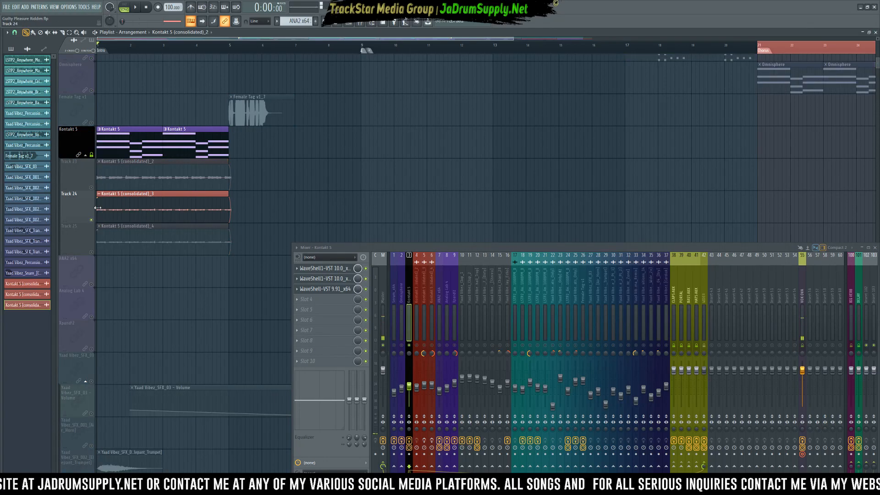
- Unsolo the Kontakt 5 mixer channel and open the Kontakt 5 (consolidated)_4 clip's channel settings
right_click(410, 346)
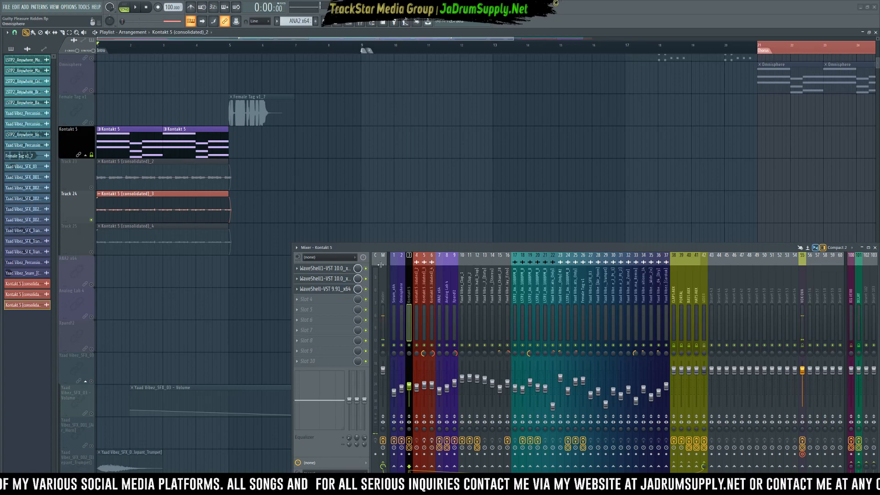
double_click(168, 235)
drag(116, 78, 510, 80)
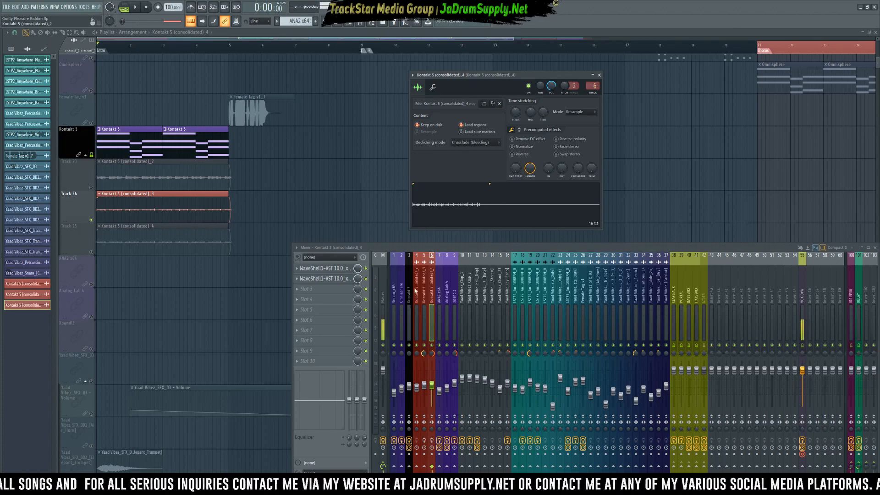
- Mute the Kontakt 5 playlist track, select the Kontakt 5 (consolidated)_3 mixer channel, and play the intro
click(91, 155)
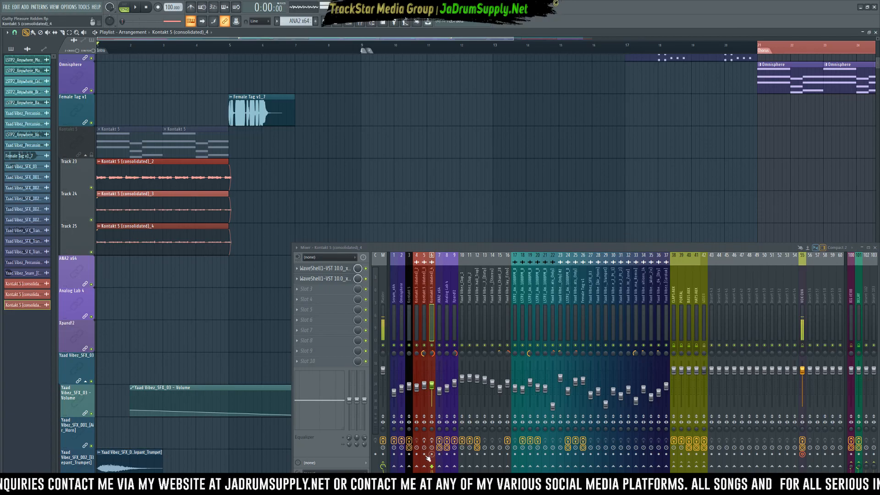
click(419, 299)
click(425, 298)
key(space)
key(space)
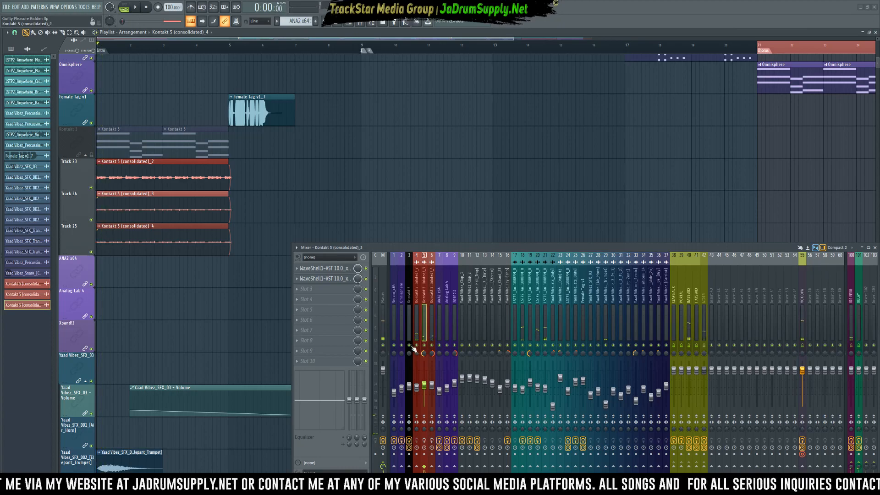
- Solo the three consolidated Kontakt 5 mixer channels, play them, and select the Kontakt 5 (consolidated)_2 channel
right_click(425, 344)
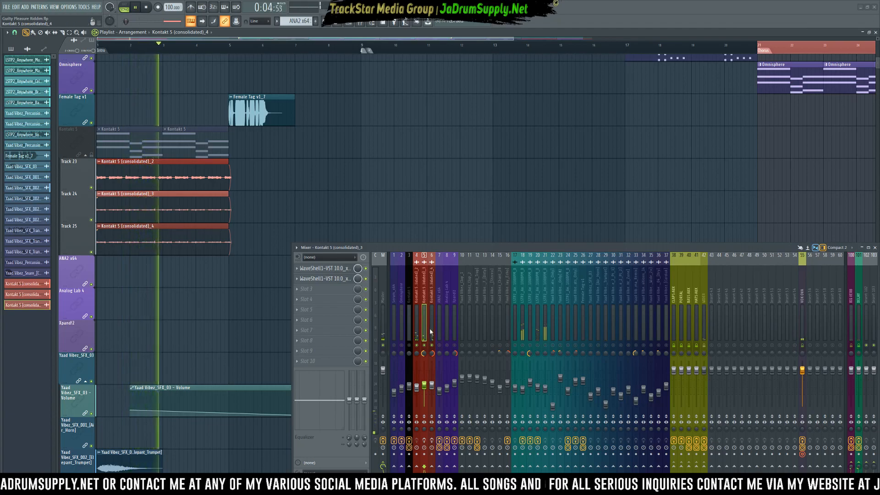
key(space)
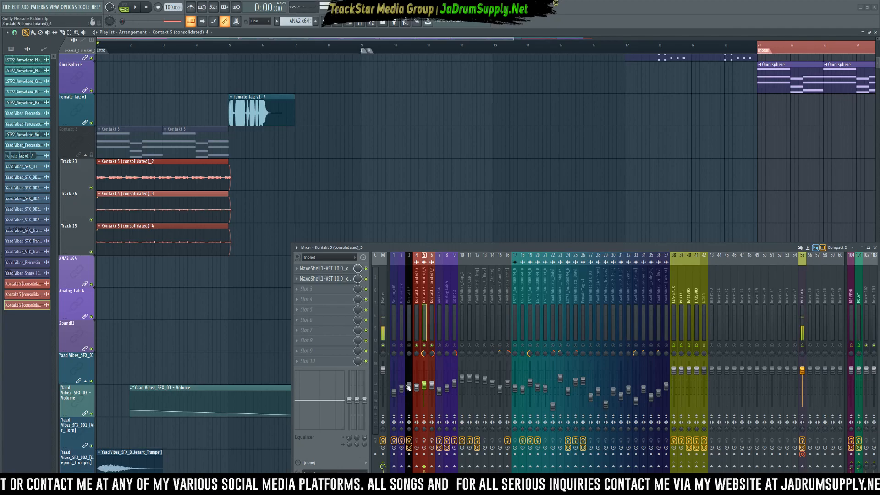
click(416, 279)
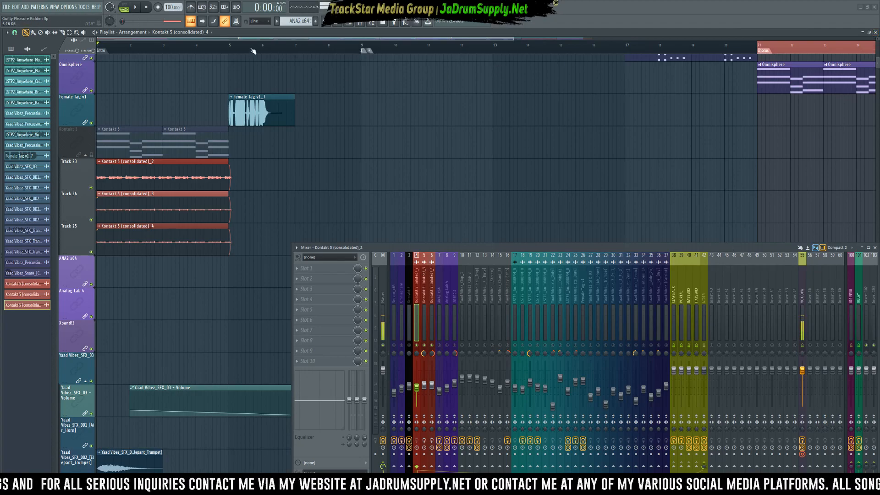
- Clear the existing playlist selection and mark the intro's first four bars on the timeline
right_click(229, 51)
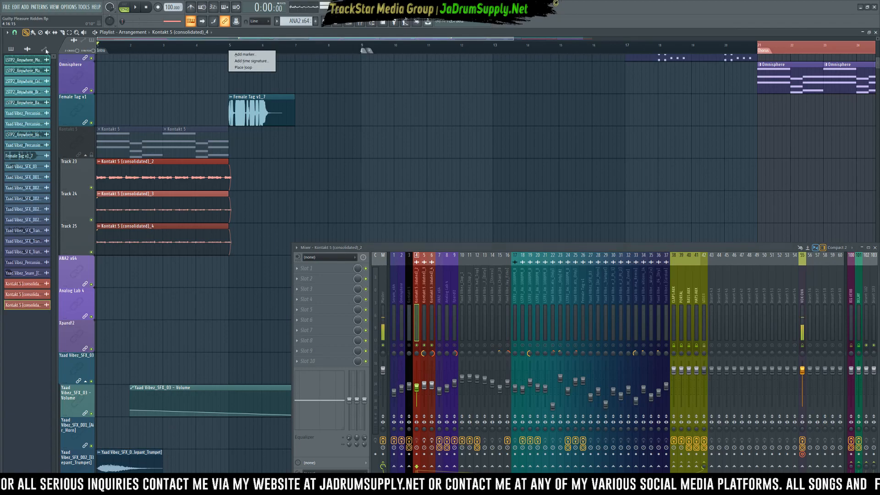
click(194, 69)
key(ctrl+a)
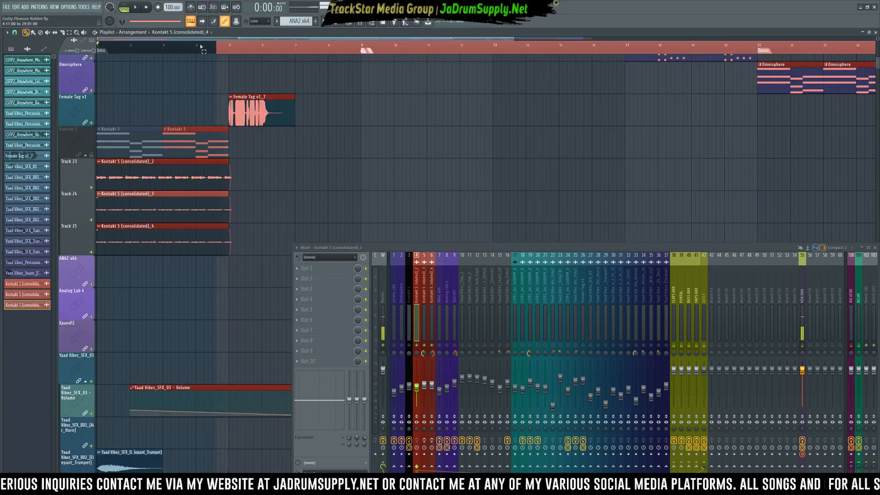
key(ctrl+d)
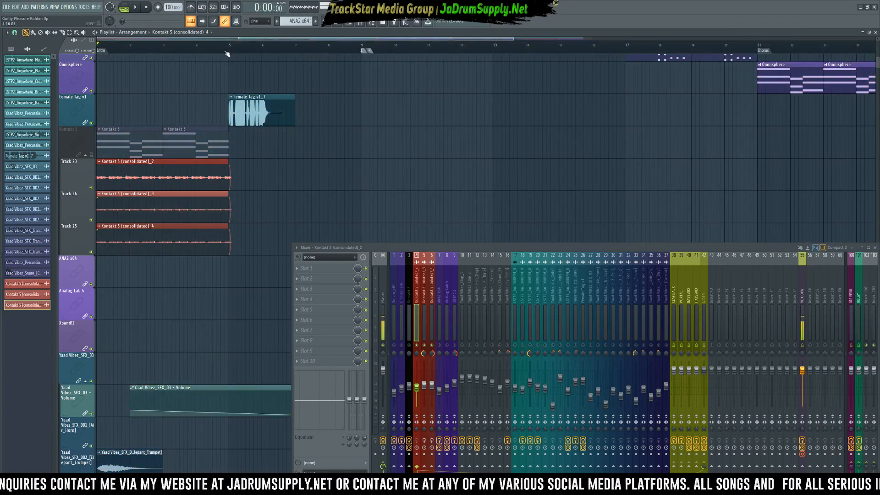
drag(223, 49, 99, 49)
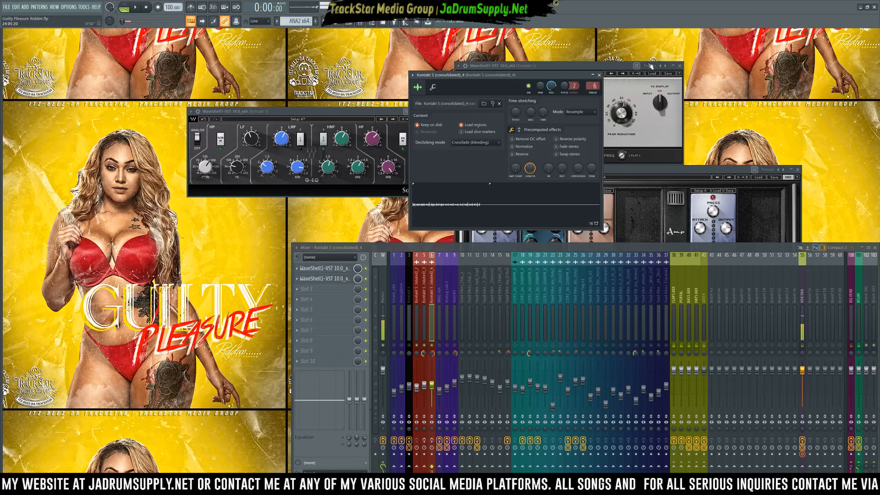
- Close the Kontakt 5 (consolidated)_4 channel settings window
click(600, 75)
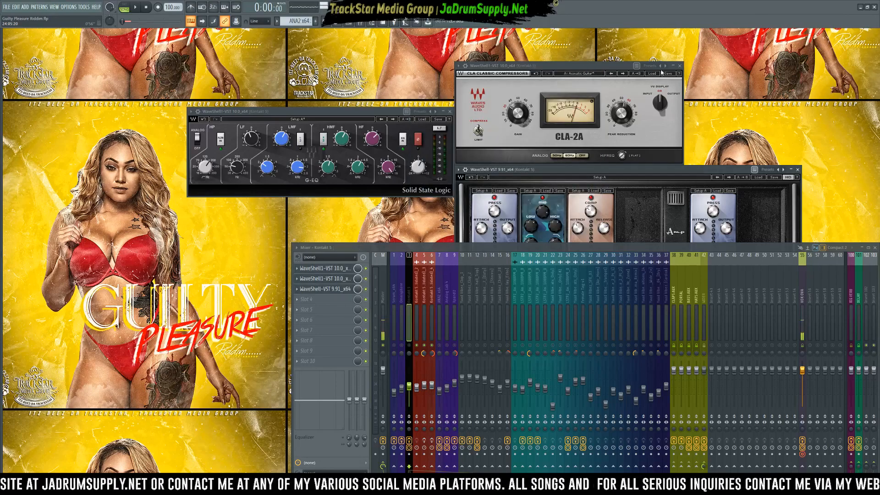
- Close the CLA-2A, SSL G-EQ and guitar pedal rack windows of the original Kontakt 5 channel
click(680, 66)
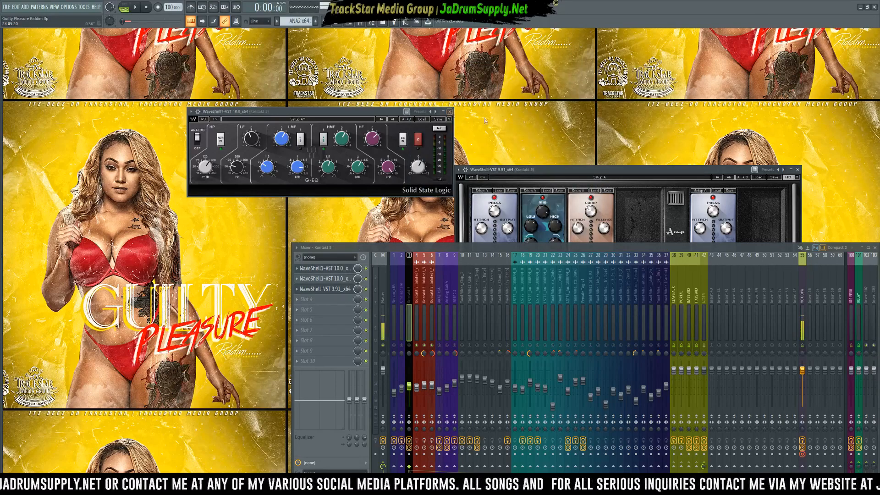
click(449, 111)
click(798, 169)
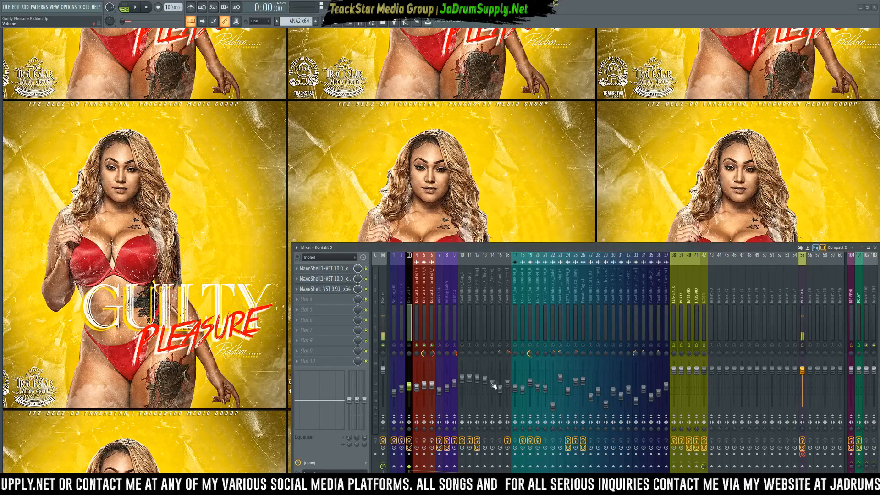
- Bring up the Scheps 73 and CLA-2A windows of the Kontakt 5 (consolidated)_3 and _4 channels, with the mixer hidden
click(425, 436)
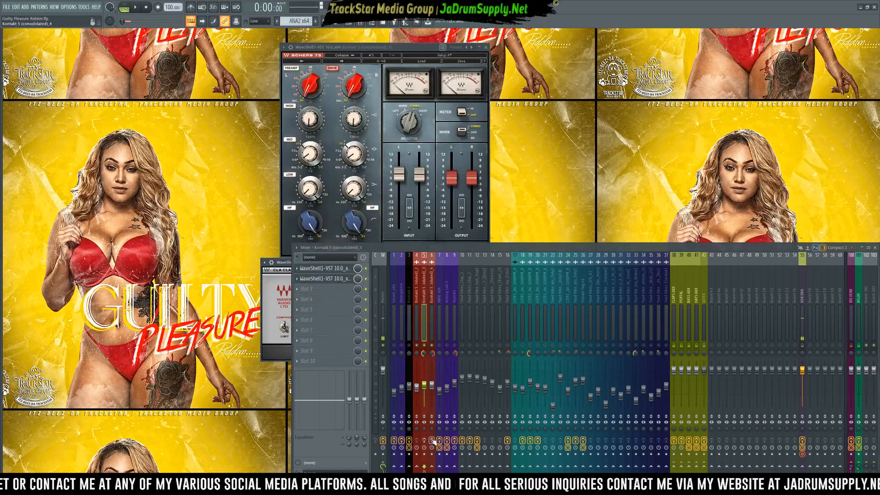
click(432, 441)
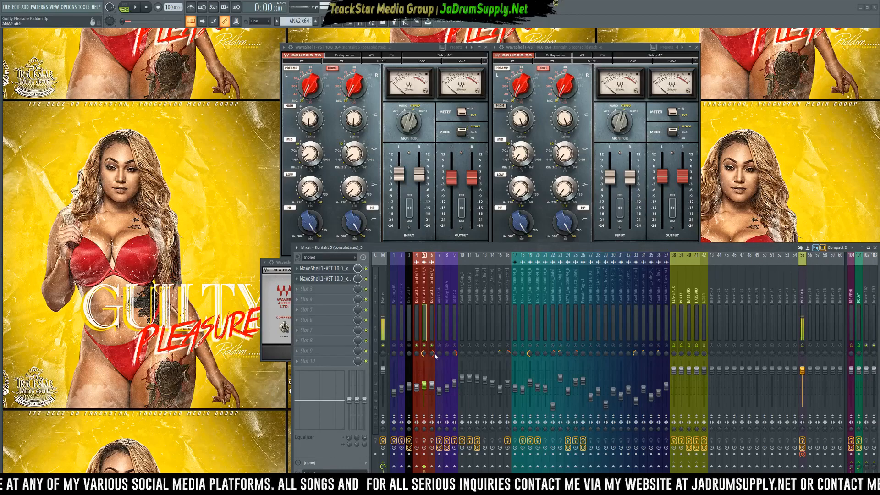
click(875, 247)
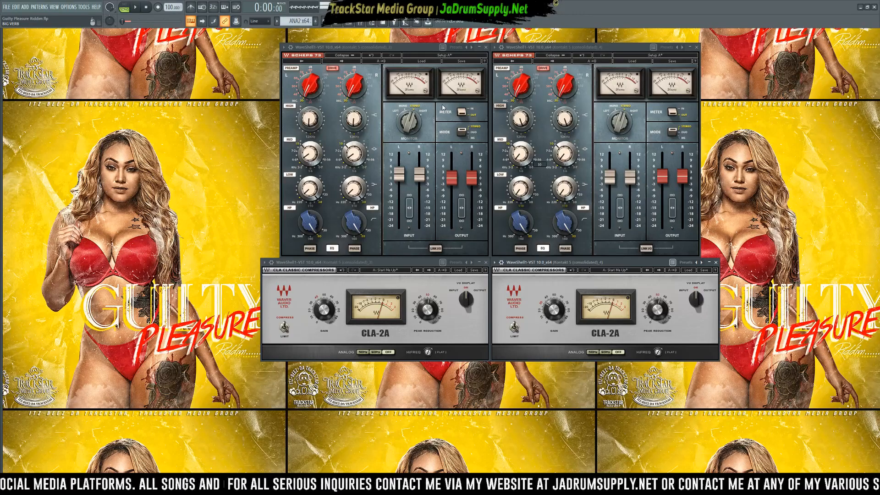
- Solo the Kontakt 5 (consolidated)_3 mixer channel and play it while viewing its effect windows without the mixer
click(361, 22)
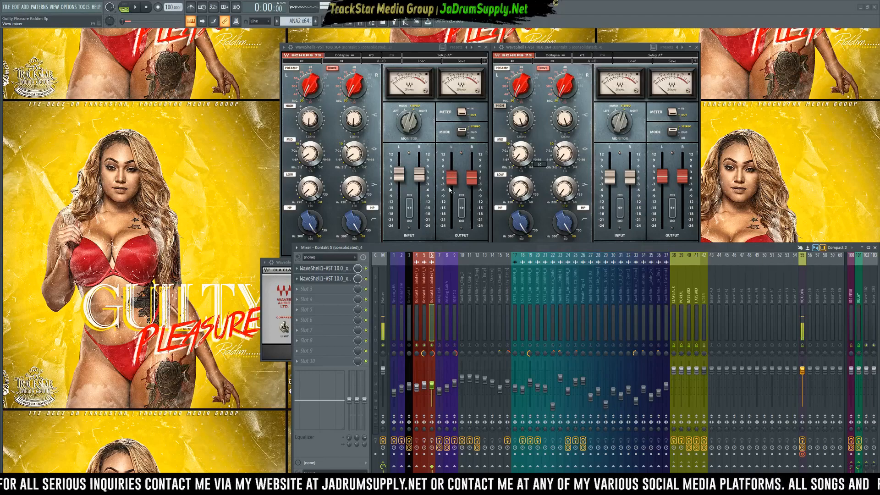
drag(433, 345, 433, 348)
right_click(424, 346)
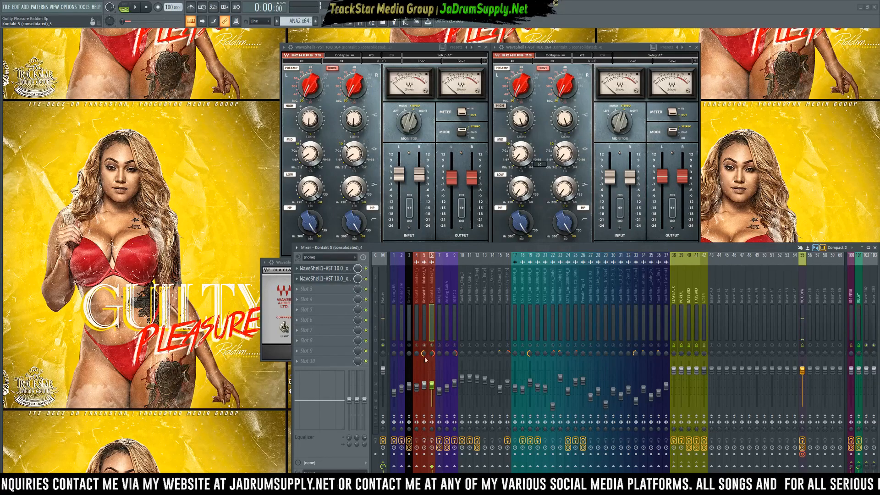
key(space)
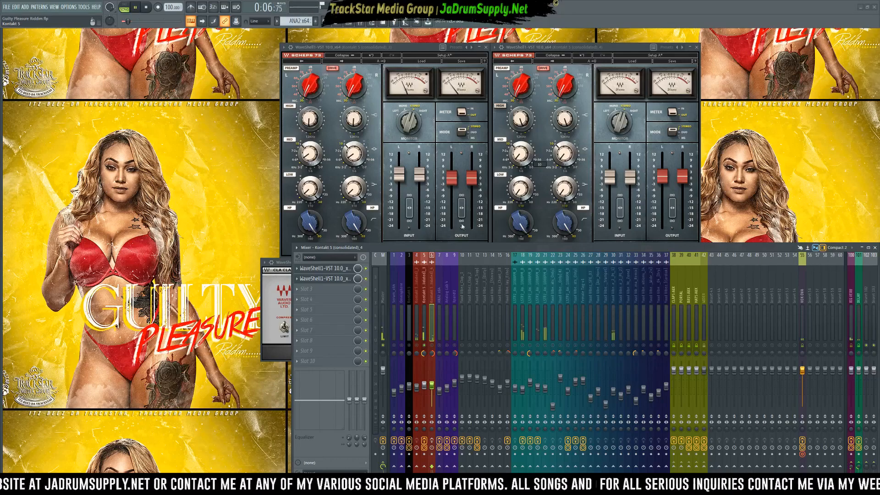
click(875, 248)
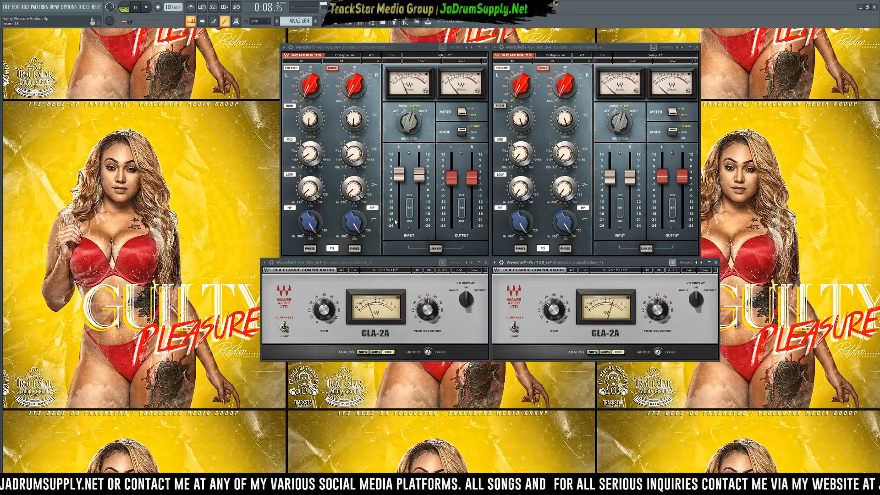
key(space)
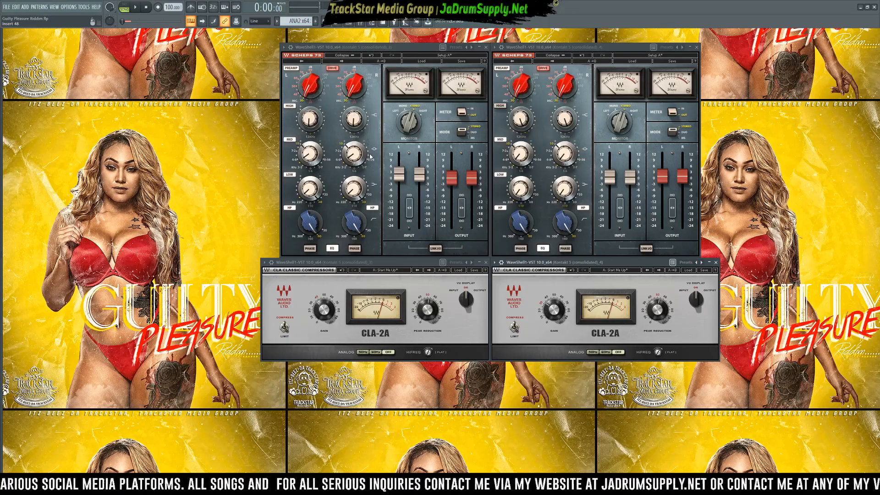
- Audition the Kontakt 5 (consolidated)_3 channel's Scheps 73 during playback by toggling Drive and Preamp and turning the left preamp gain
click(332, 69)
key(space)
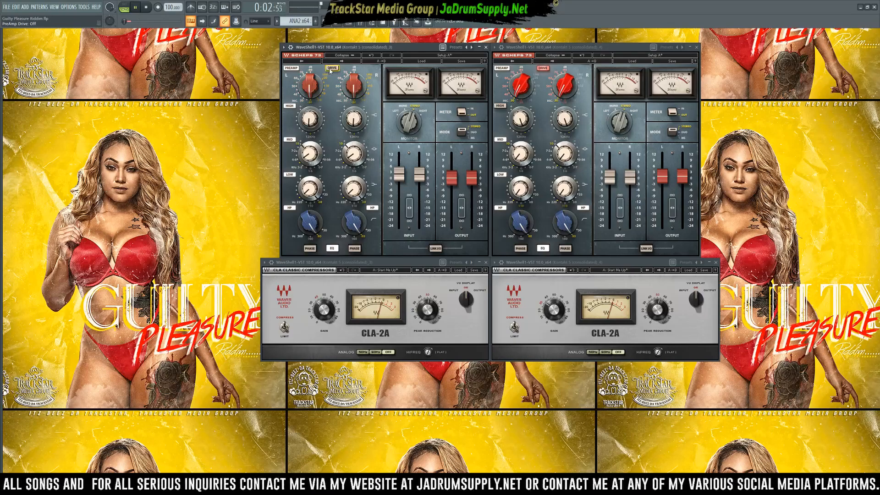
click(291, 68)
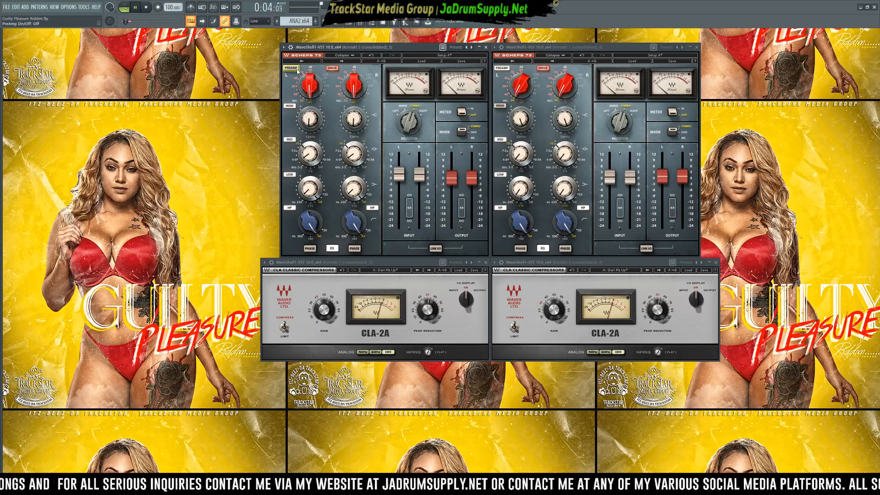
click(310, 90)
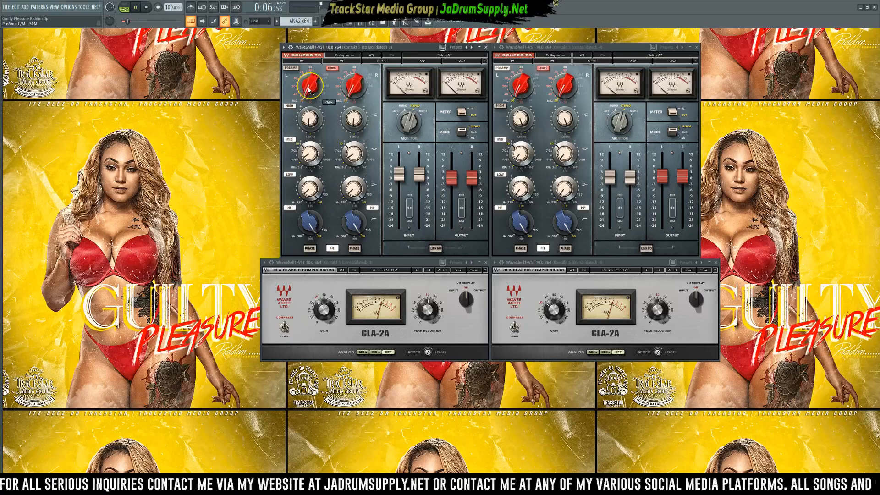
mouse_move(311, 89)
mouse_down()
mouse_move(300, 73)
mouse_move(320, 93)
mouse_up()
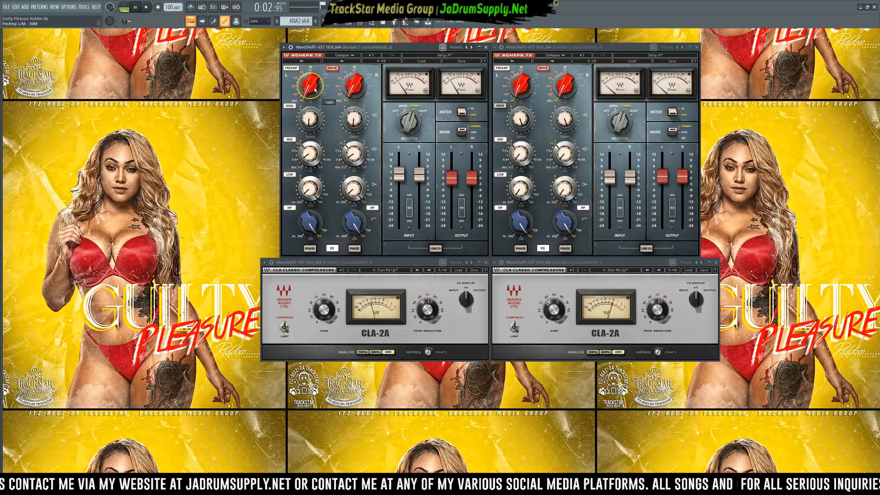
key(space)
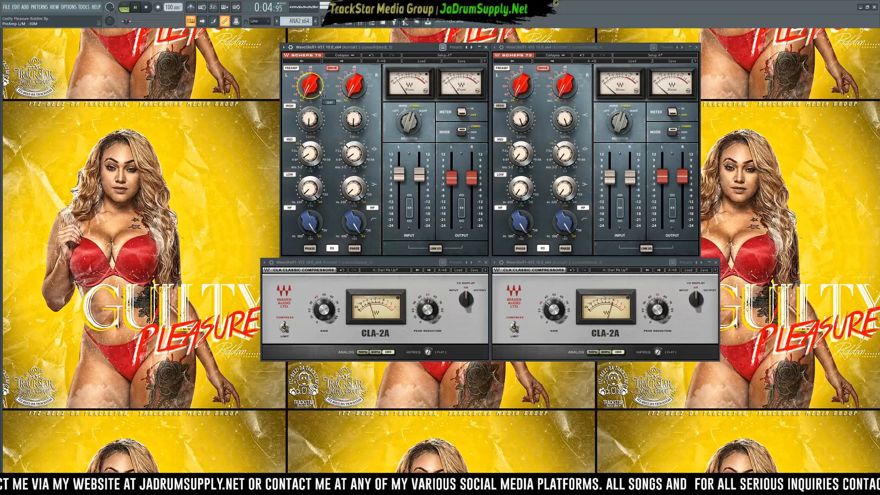
- Play the consolidated Kontakt 5 channels again, checking both the mixer levels and the effect windows, and stop playback
click(361, 22)
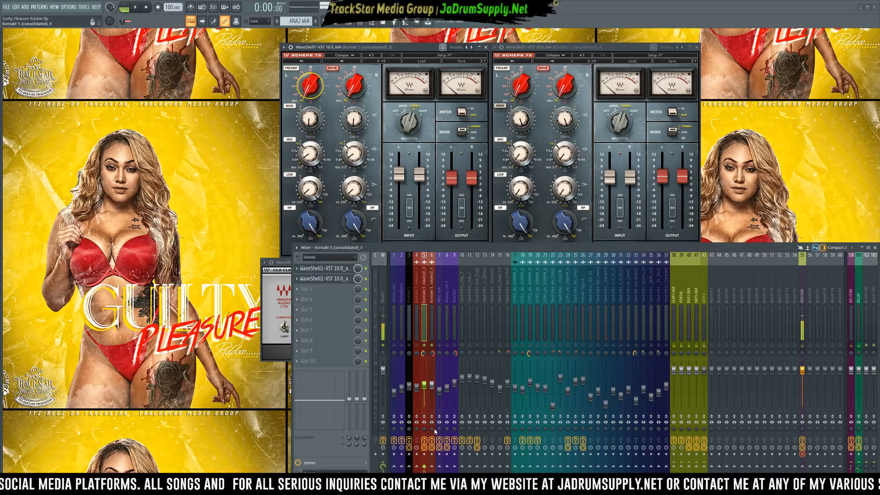
key(space)
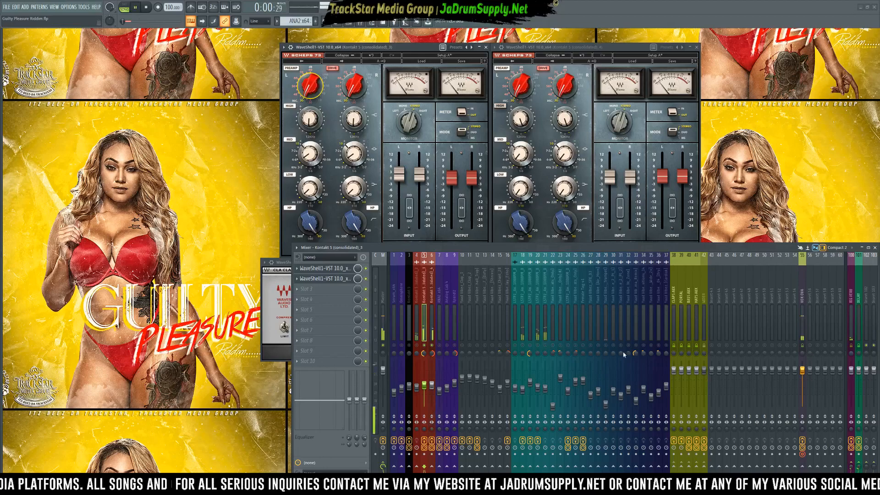
click(875, 248)
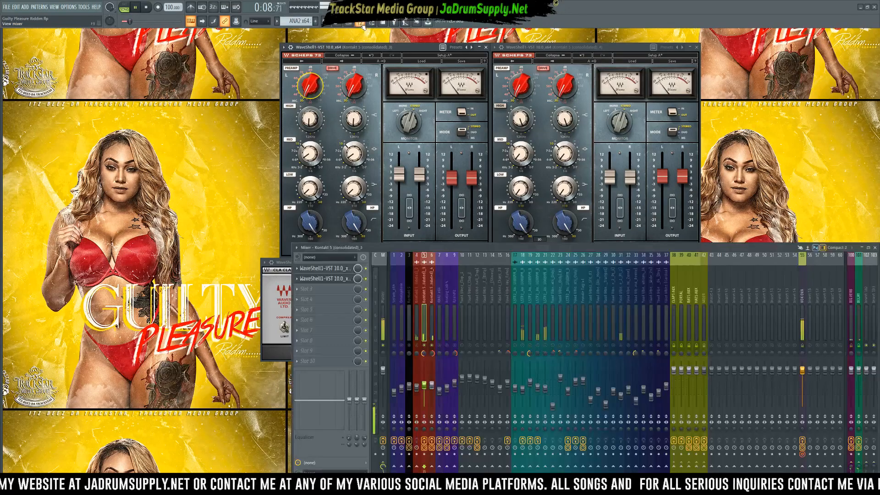
click(361, 23)
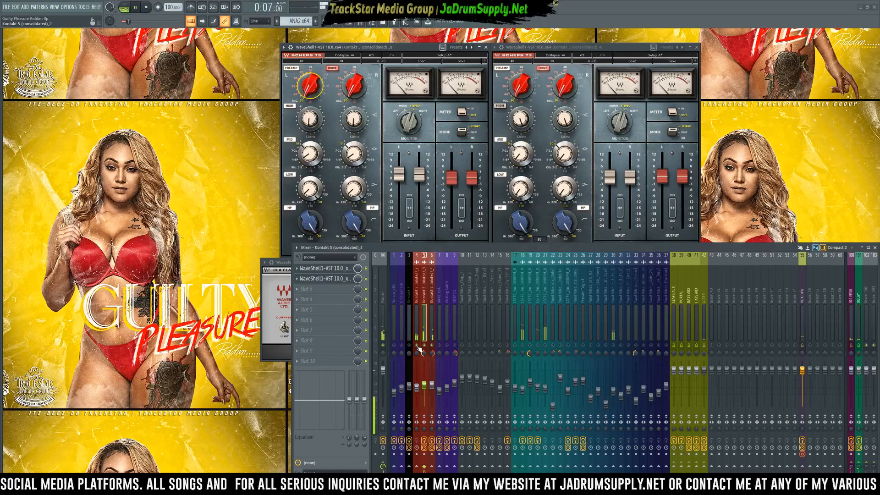
key(space)
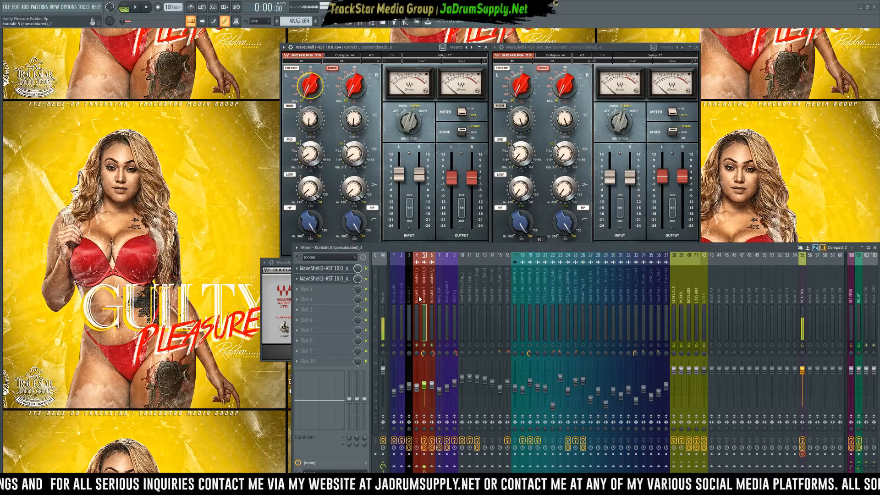
- Close the piano roll and channel rack and show the playlist behind the mixer
click(351, 24)
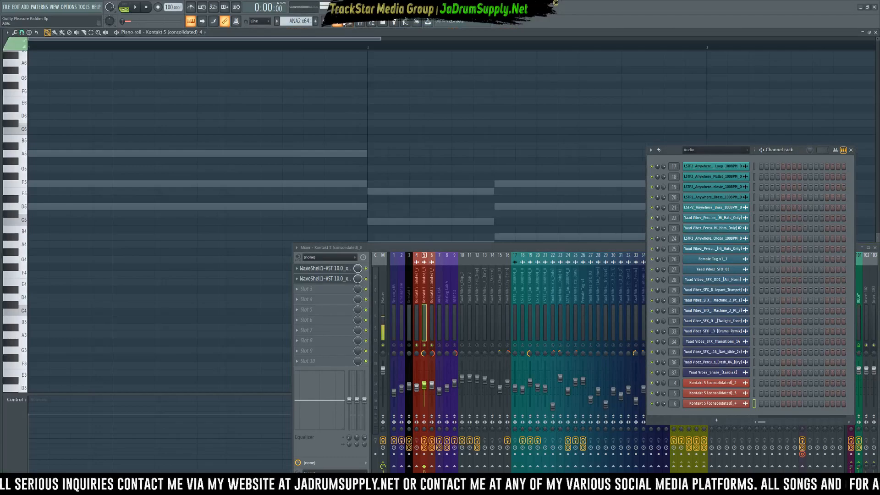
click(340, 23)
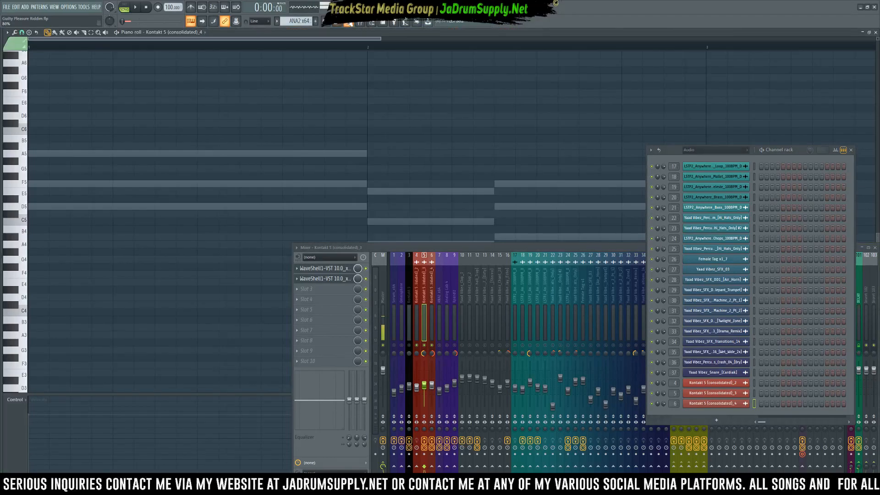
click(351, 24)
click(339, 24)
click(328, 24)
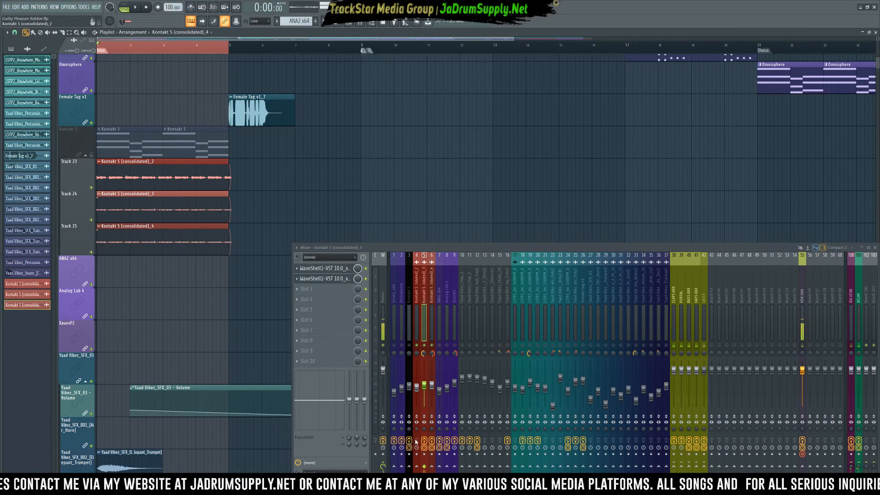
- Play the intro with the consolidated Kontakt 5 channels soloed and within the full mix
key(space)
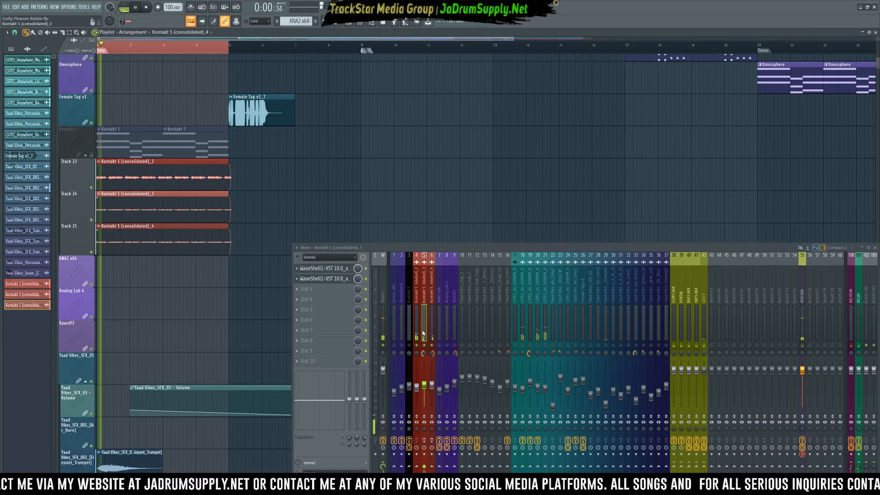
key(space)
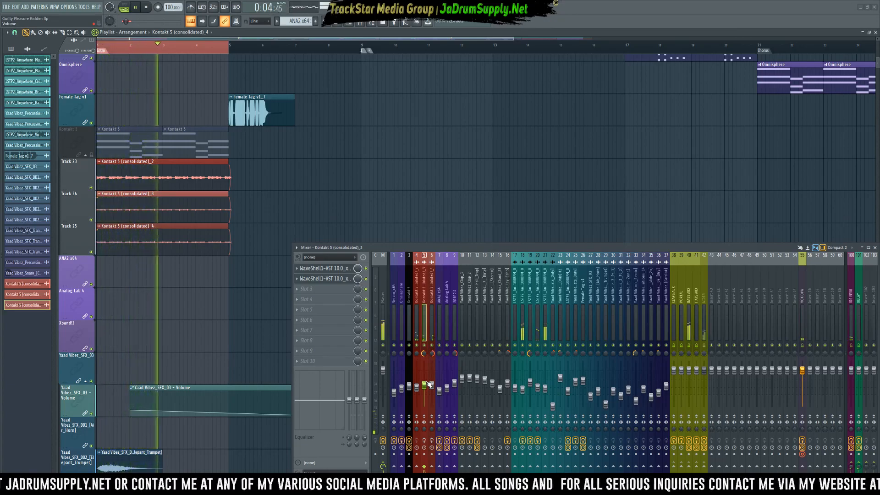
key(space)
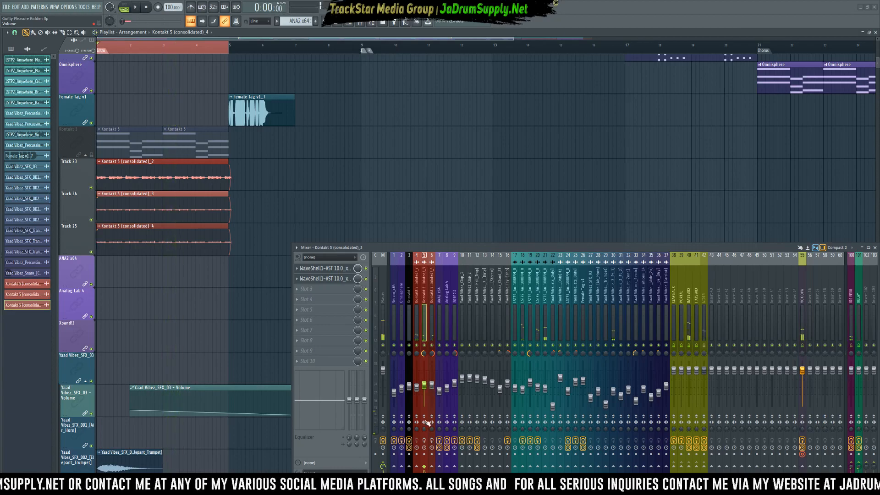
key(space)
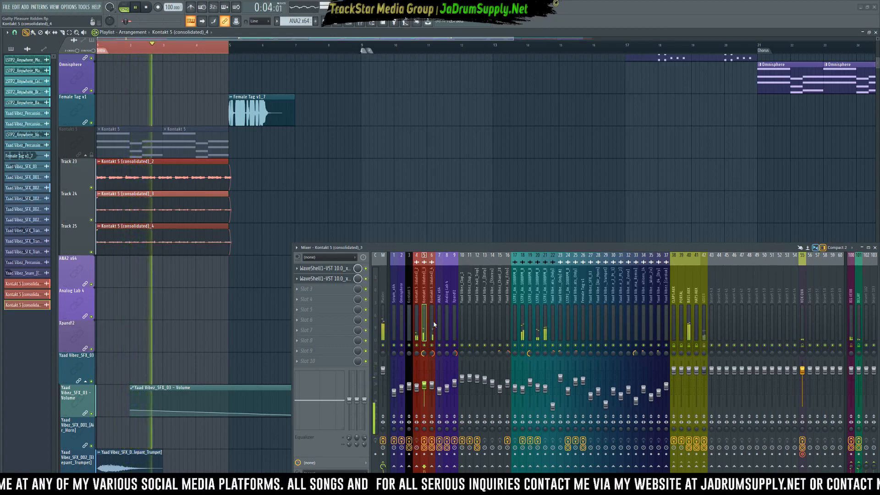
- Select the Kontakt 5 (consolidated)_4 channel and enable the effect slots of the consolidated_3 channel, ending playback
click(432, 385)
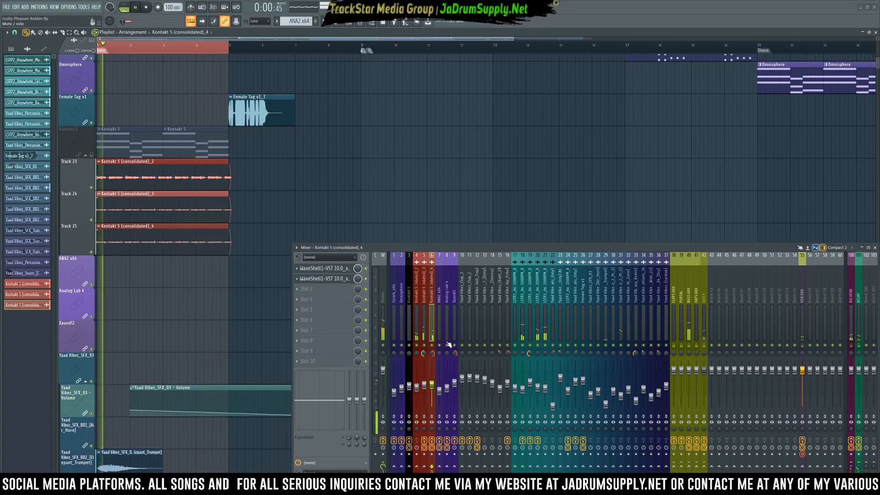
click(426, 440)
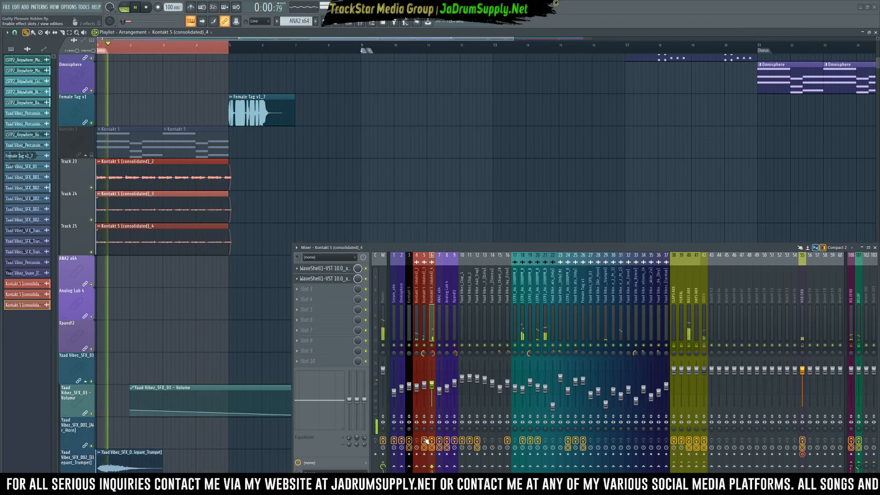
key(space)
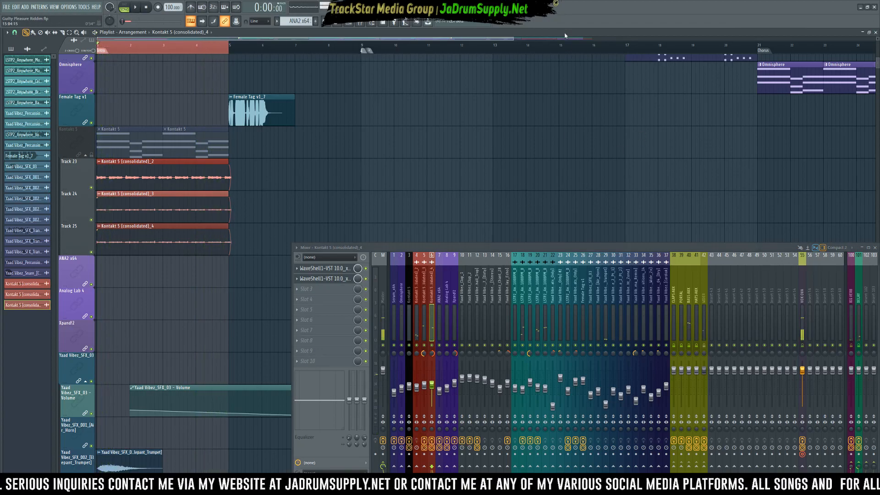
- Hide the mixer and mark the chorus from bar 21 to bar 29 on the playlist timeline
scroll(563, 49, down, 5)
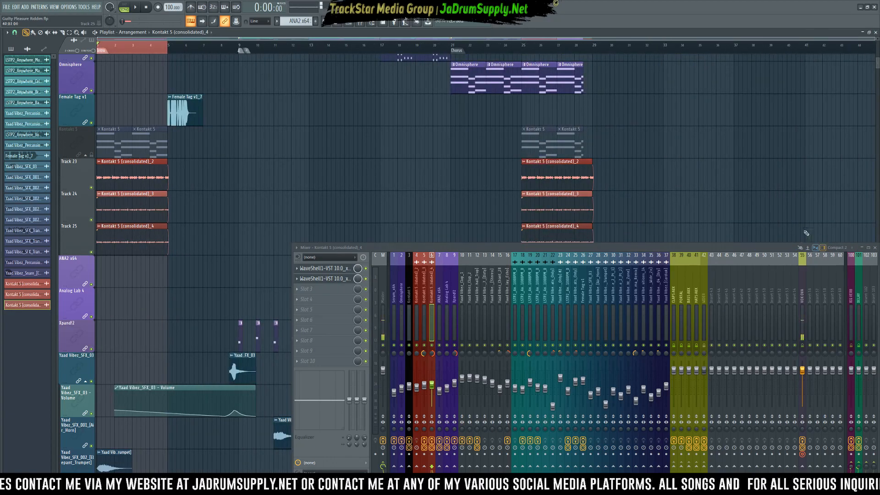
click(876, 248)
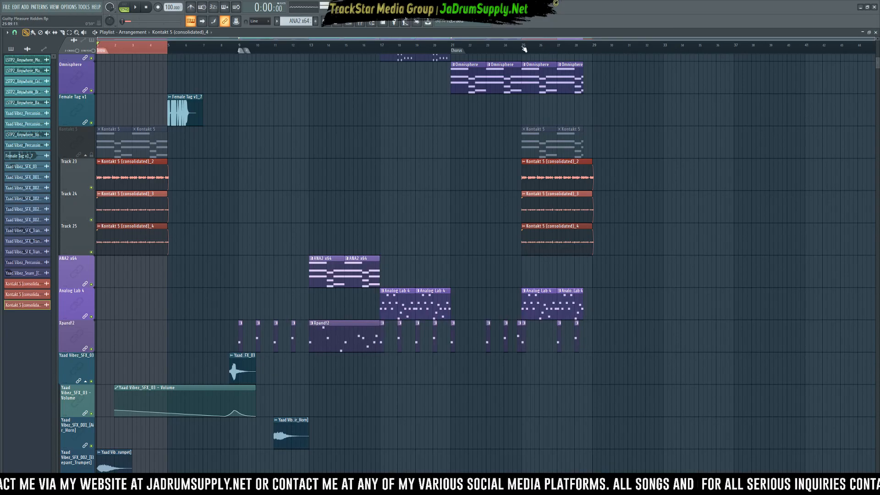
drag(453, 46, 581, 56)
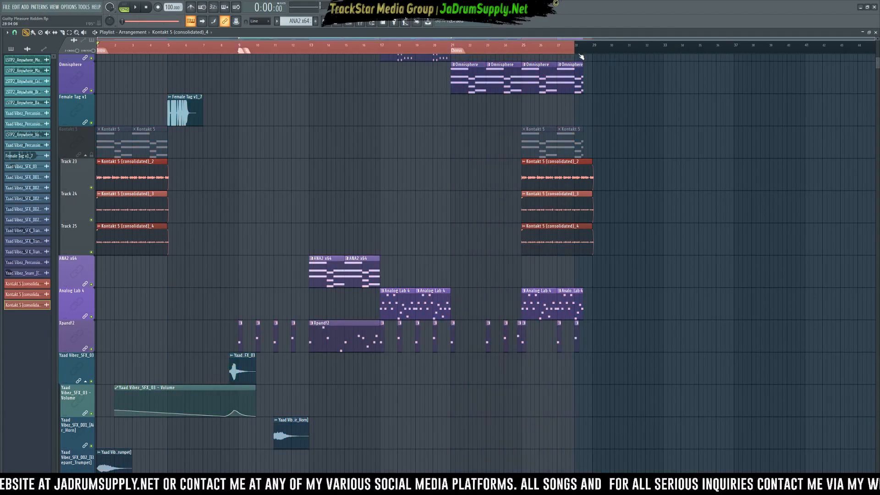
click(582, 55)
right_click(592, 51)
drag(452, 47, 594, 48)
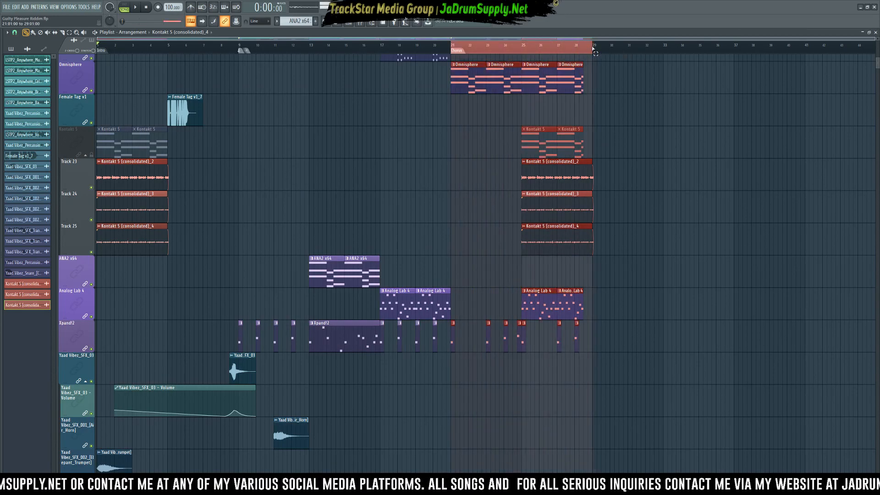
scroll(594, 139, up, 10)
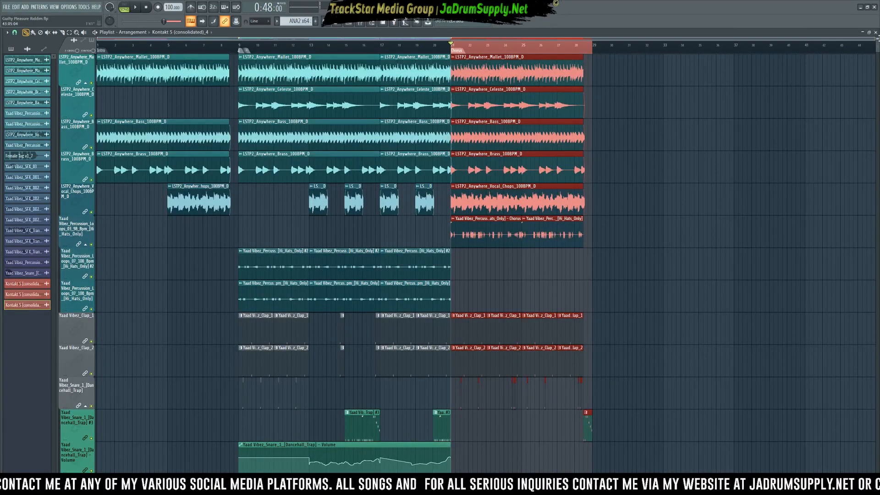
- Play the marked chorus section with the full mix and check the layers used in it
scroll(592, 48, down, 6)
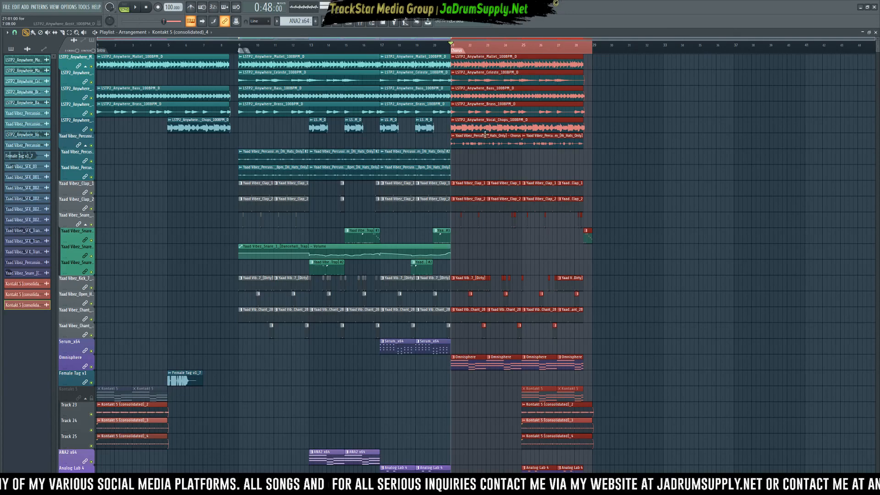
scroll(545, 255, down, 2)
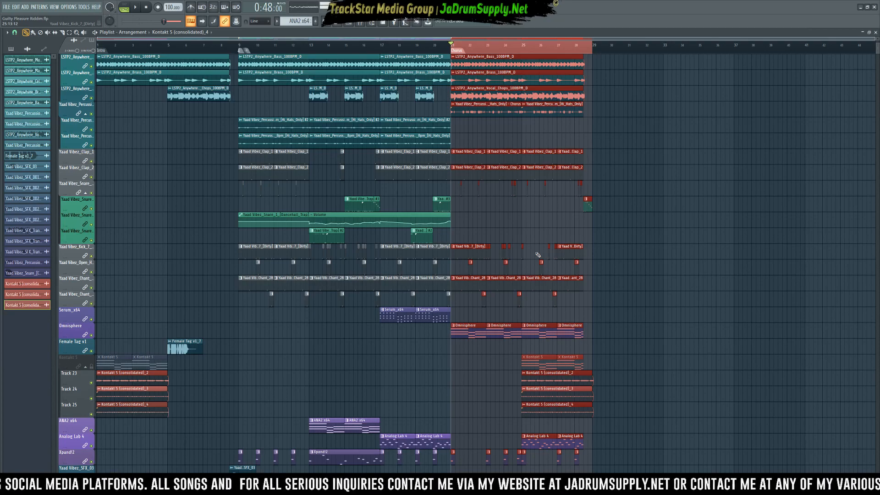
key(space)
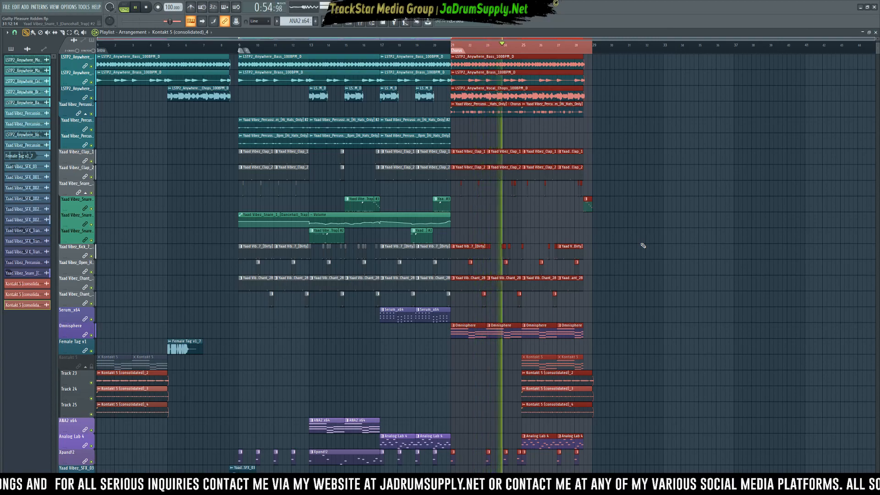
scroll(643, 246, down, 1)
scroll(643, 245, down, 1)
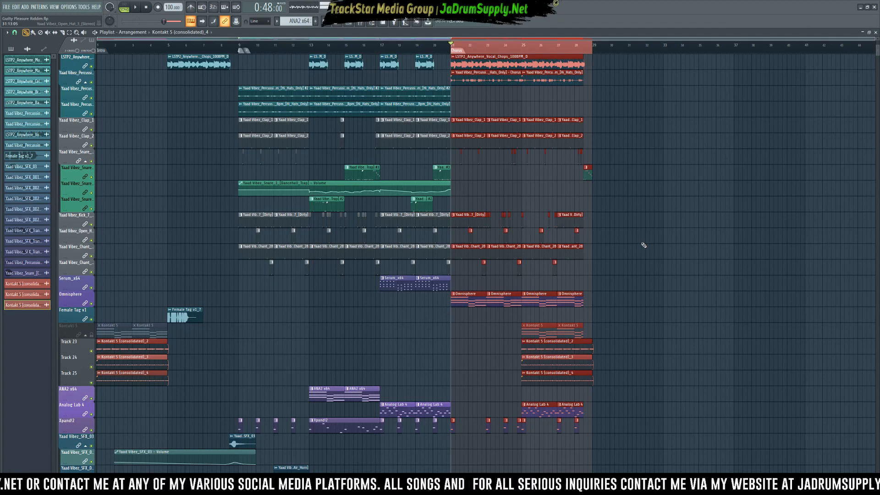
- Show the mixer over the playlist and select the Kontakt 5 (consolidated)_3 channel
click(360, 24)
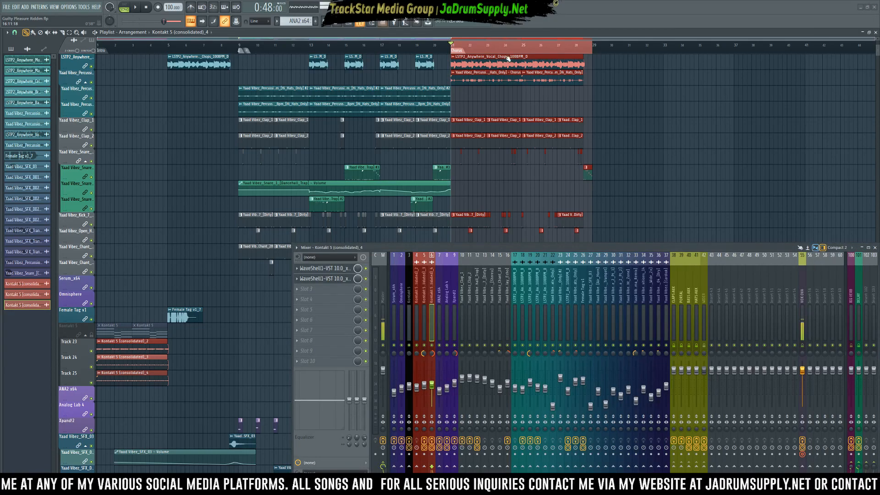
scroll(635, 136, down, 5)
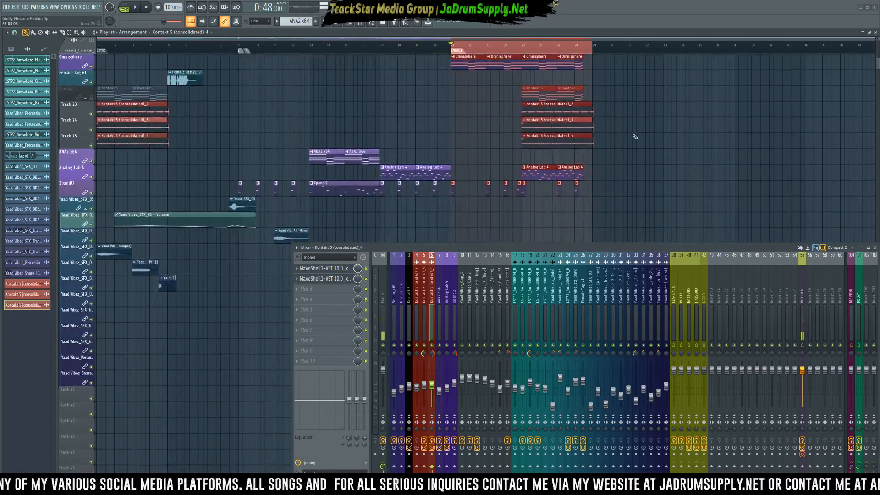
scroll(635, 137, down, 1)
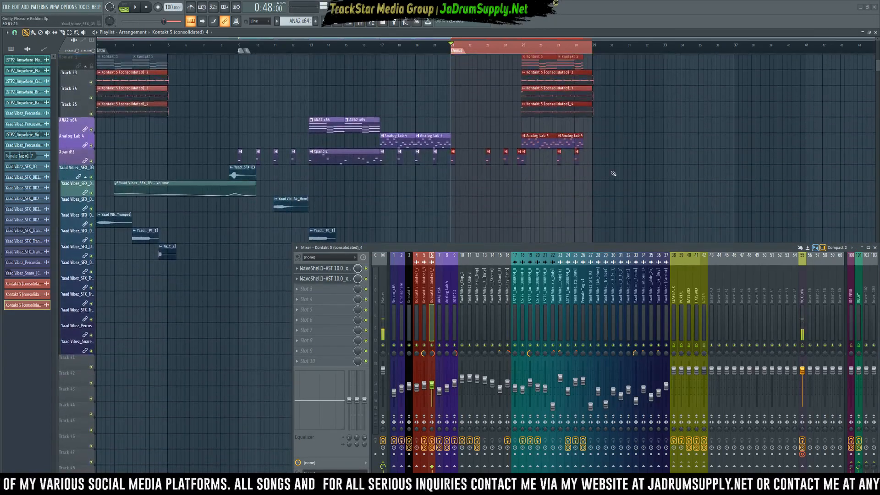
click(423, 321)
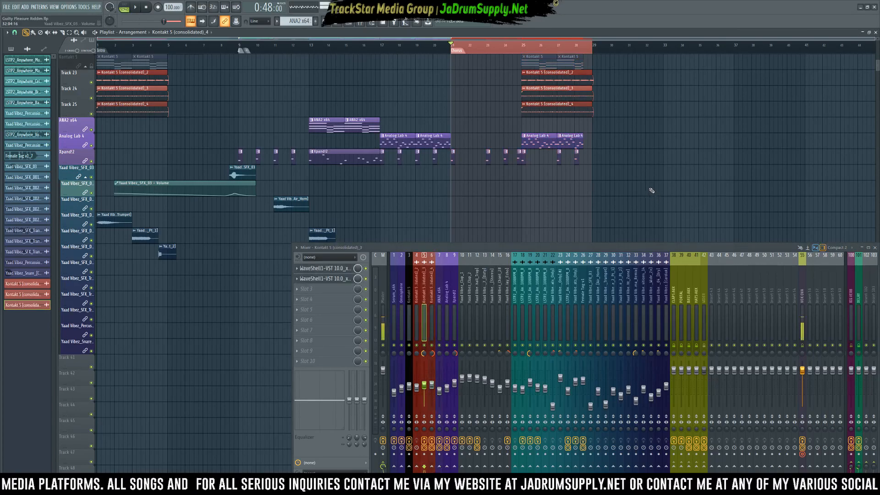
- Insert two empty playlist tracks directly above the track holding the Kontakt 5 (consolidated)_4 clips
right_click(70, 118)
click(78, 112)
right_click(79, 101)
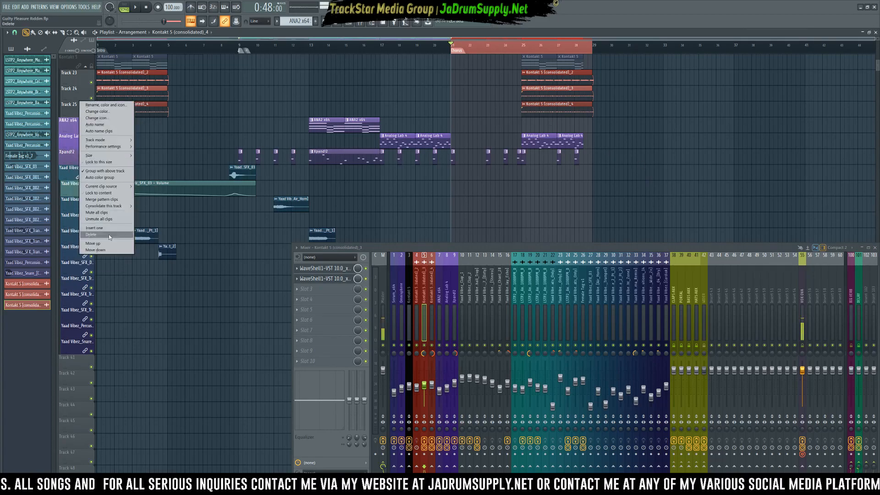
click(113, 228)
right_click(76, 111)
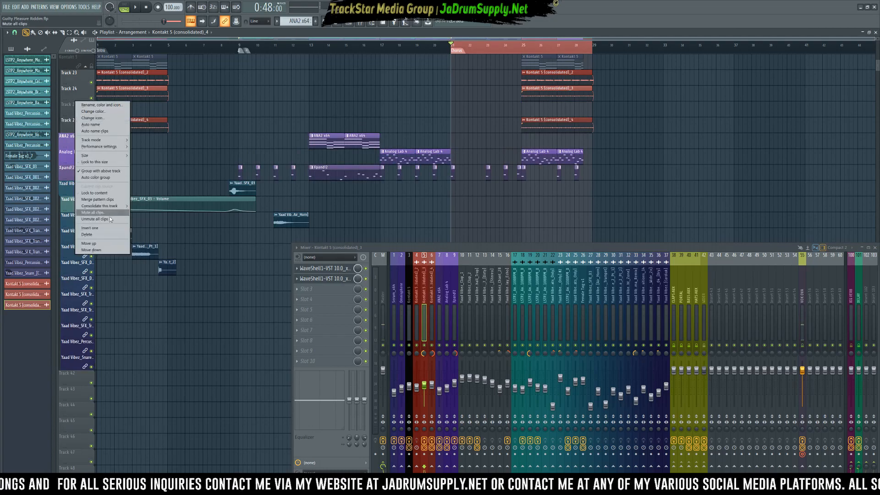
click(106, 229)
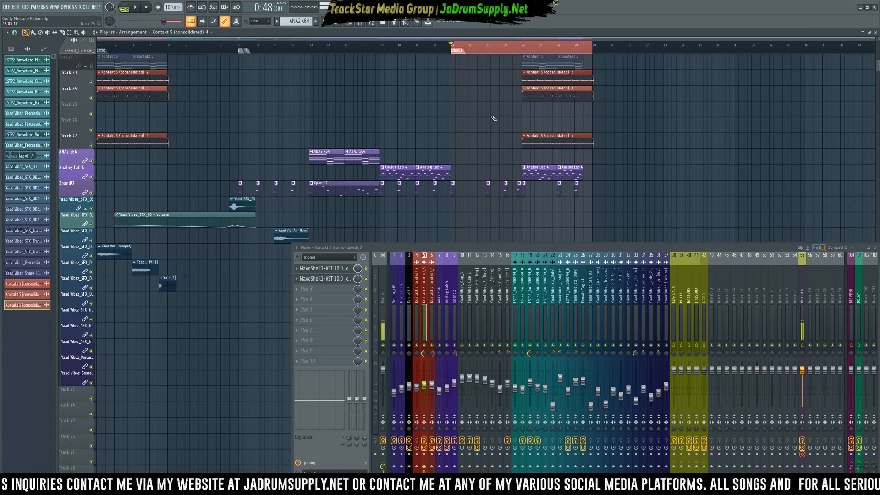
- Create volume automation clips for the Kontakt 5 (consolidated)_3 and Kontakt 5 (consolidated)_4 mixer faders
right_click(426, 386)
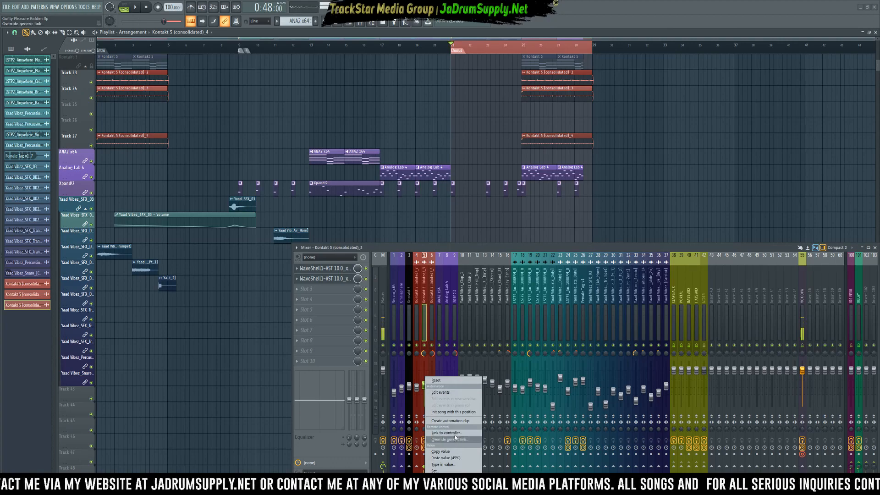
click(458, 422)
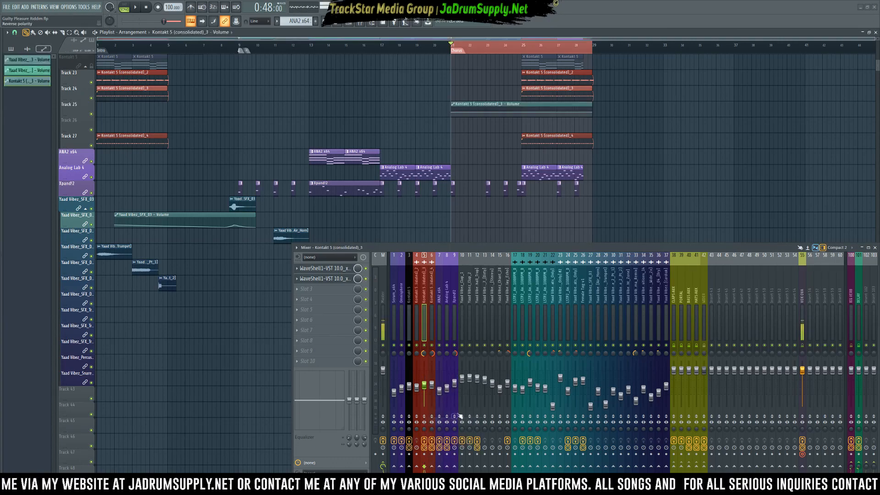
right_click(431, 389)
click(460, 422)
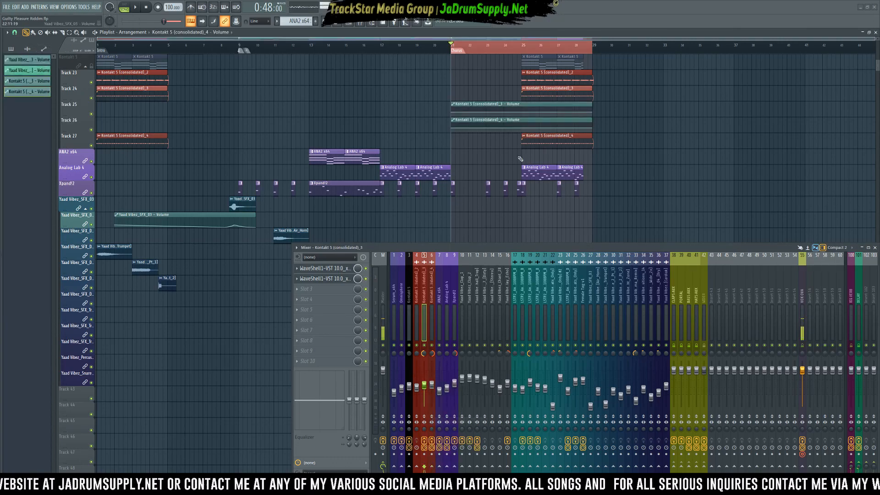
- Color the consolidated_3 volume automation clip pink and the consolidated_4 volume automation clip purple
click(452, 109)
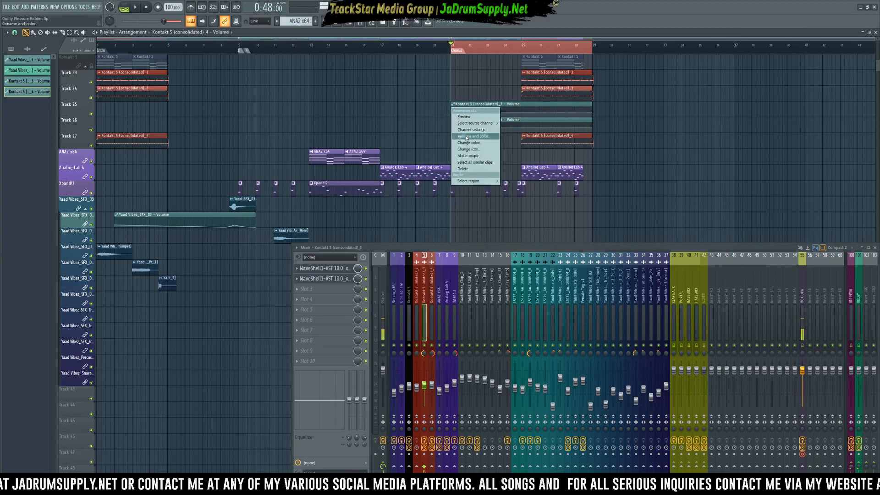
click(475, 142)
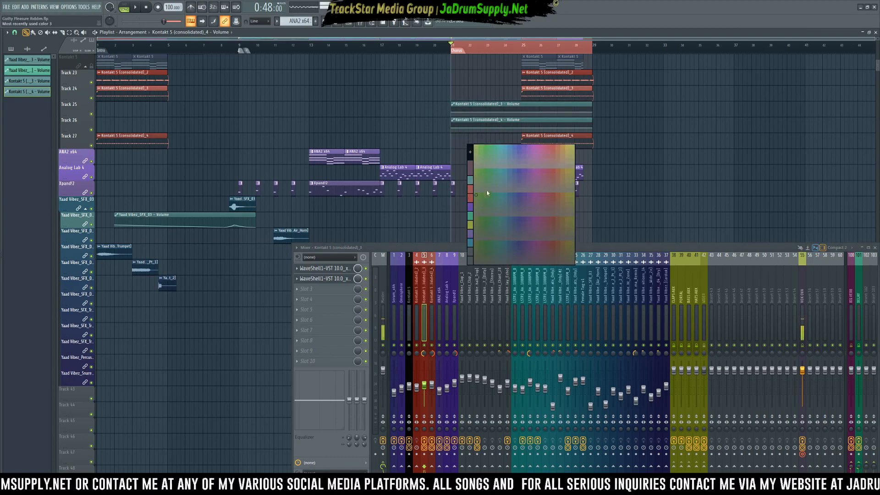
click(540, 152)
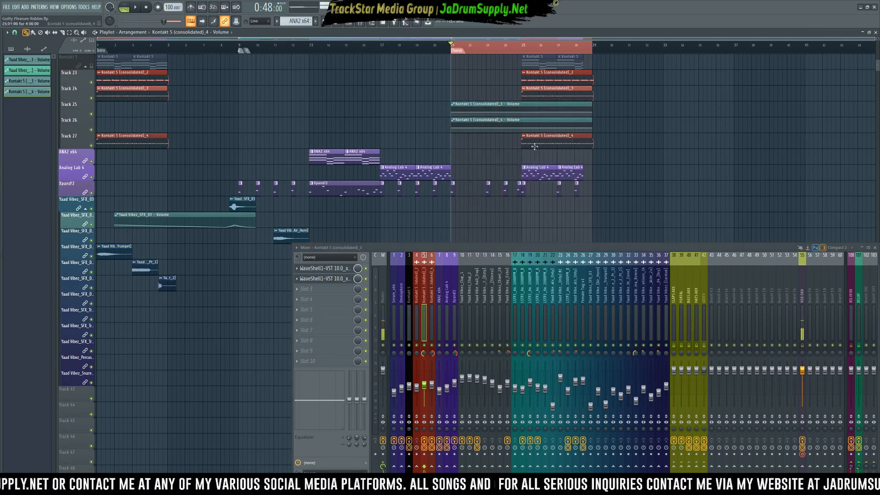
click(453, 120)
click(468, 158)
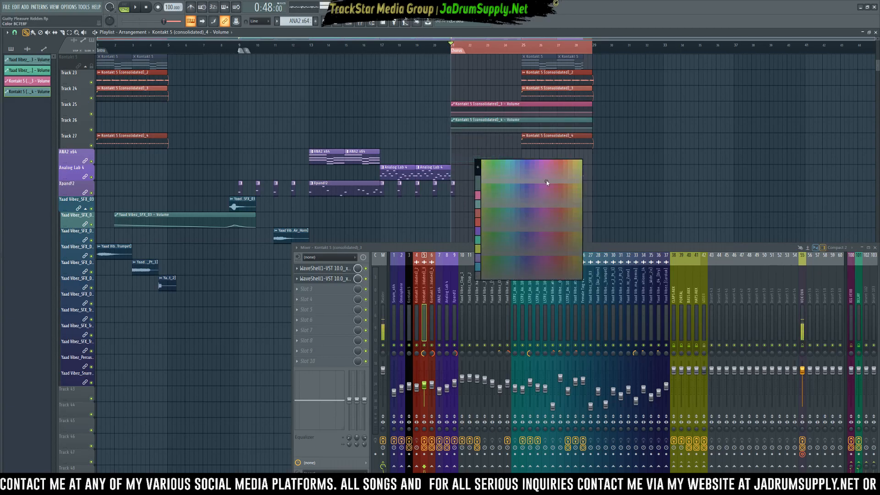
click(533, 161)
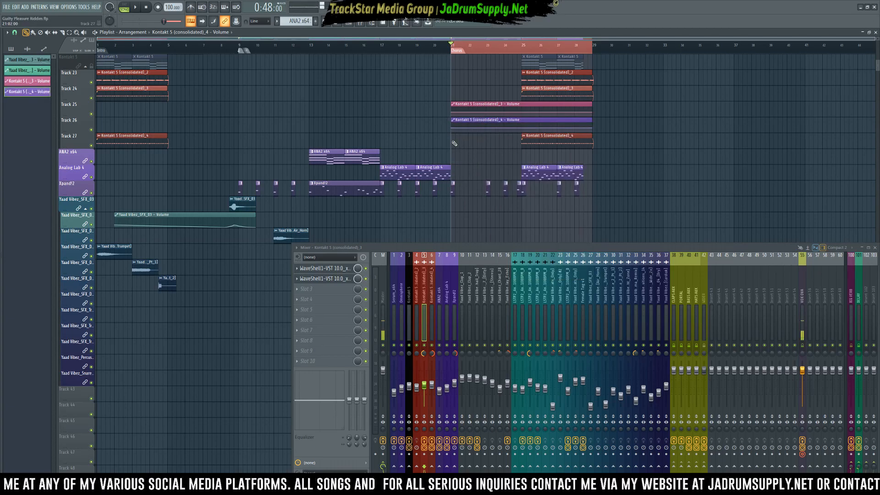
- Move the playlist track with the consolidated_3 volume automation up one position, above the consolidated_3 audio track
right_click(82, 70)
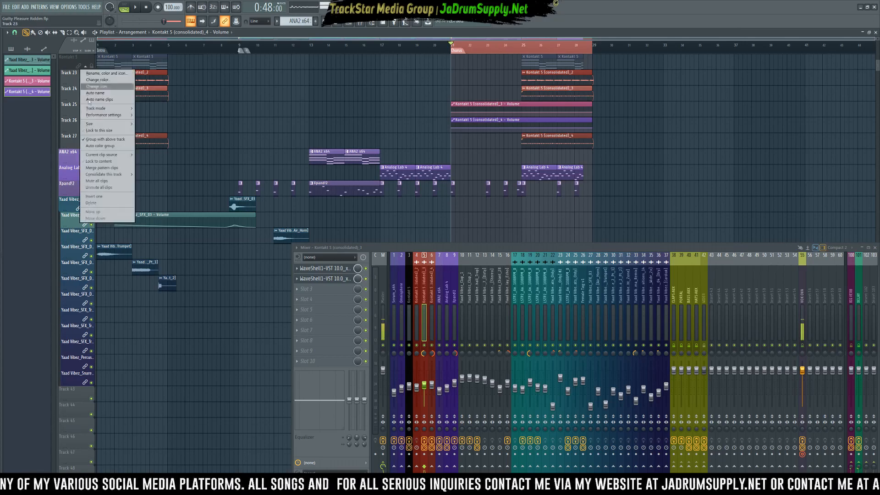
click(108, 163)
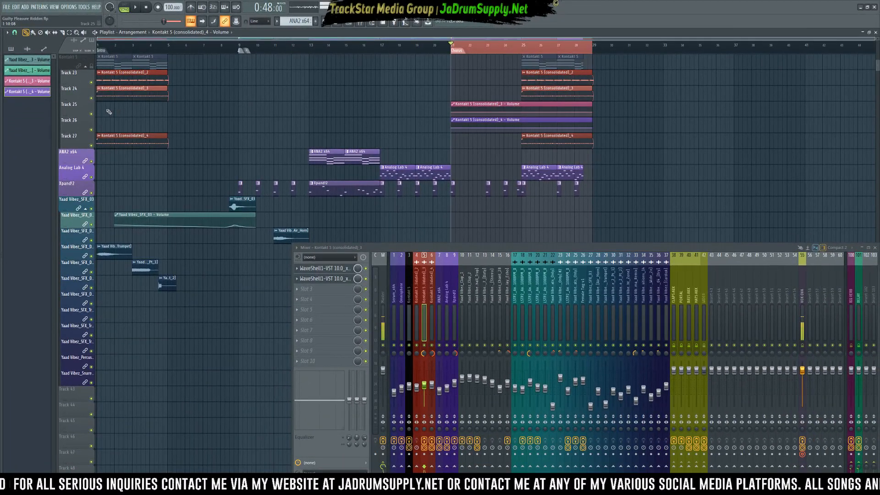
right_click(83, 108)
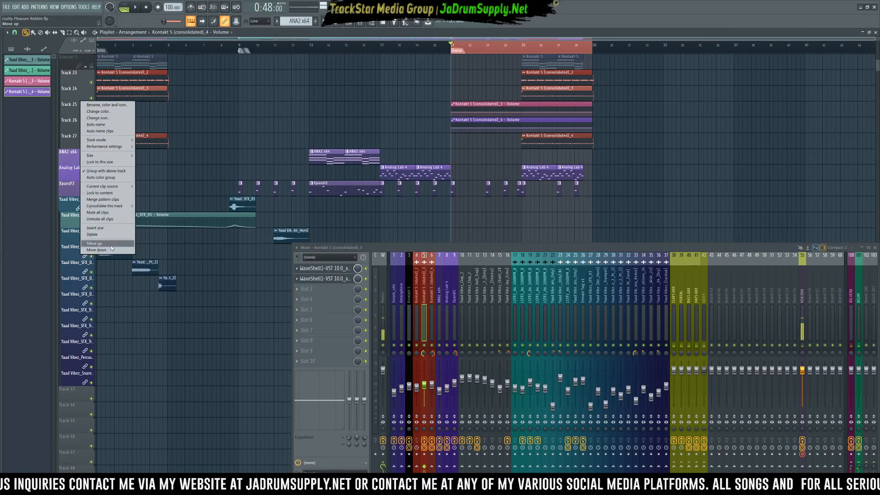
click(111, 246)
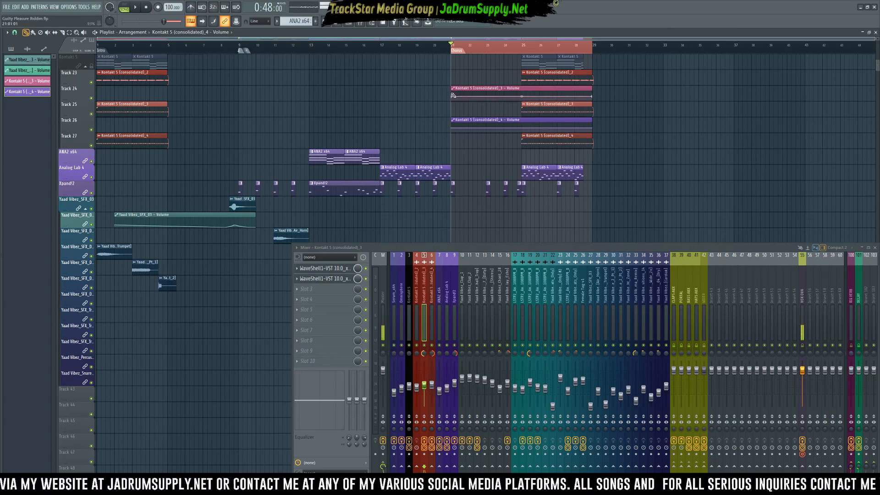
- Lower the starting point of the consolidated_3 volume automation clip and undo that change
drag(453, 99, 449, 115)
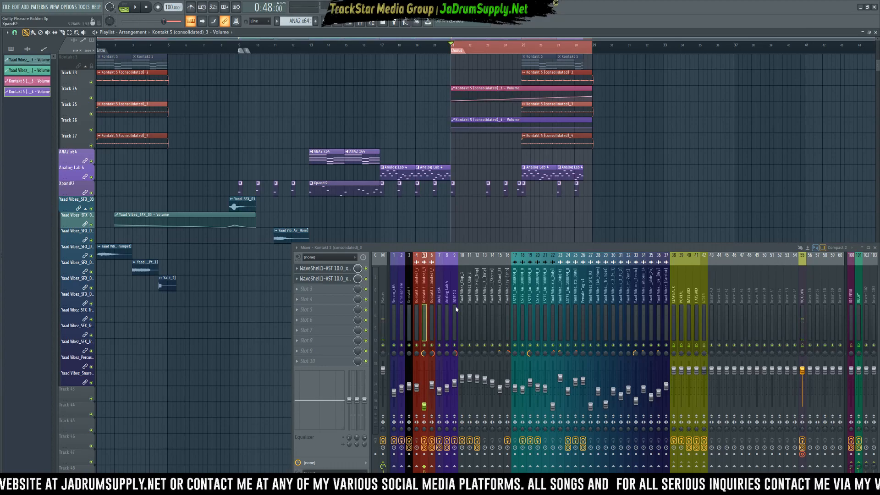
key(ctrl+z)
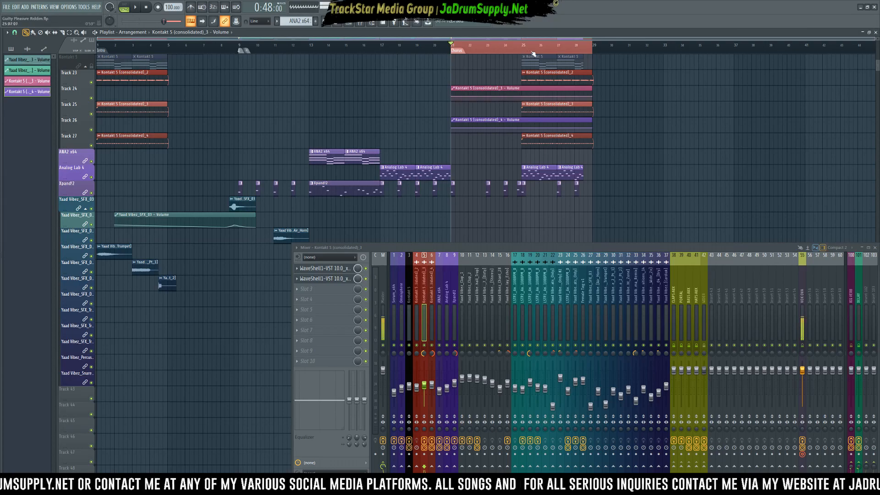
- Slice both volume automation clips at bar 25 and move their first halves to the intro at bar 1
scroll(533, 53, up, 5)
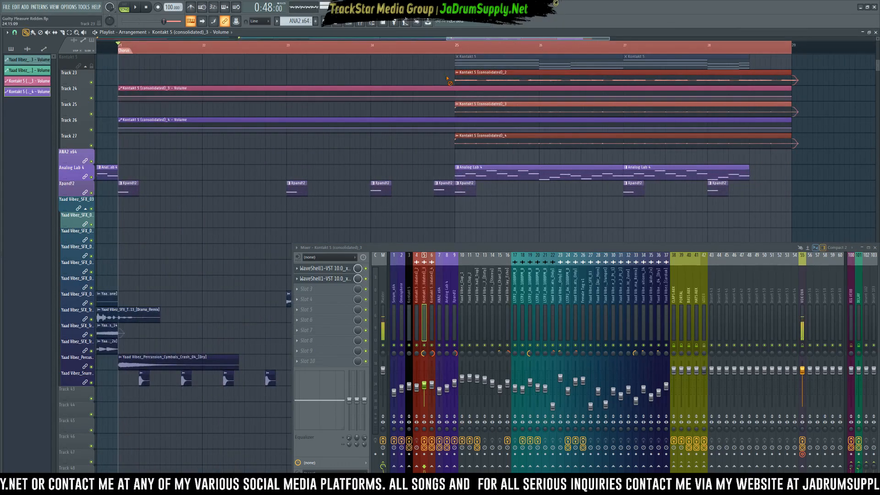
drag(458, 124, 457, 96)
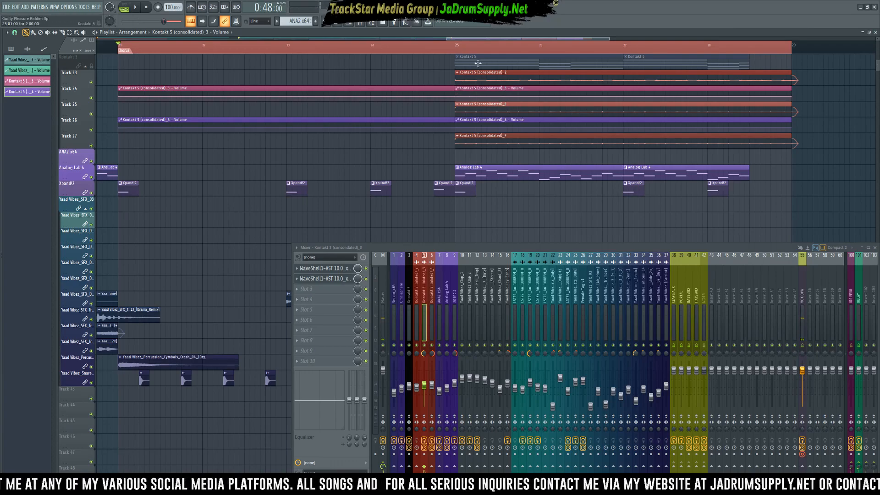
scroll(447, 55, down, 6)
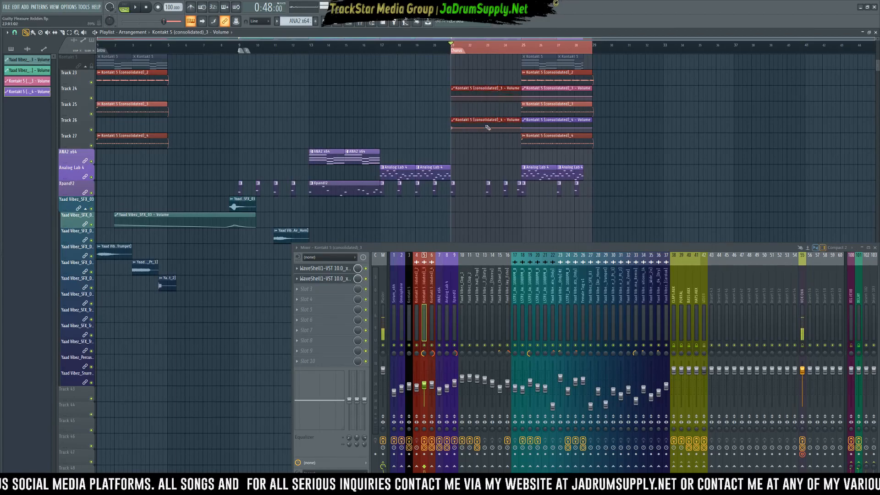
drag(486, 121, 88, 108)
click(507, 111)
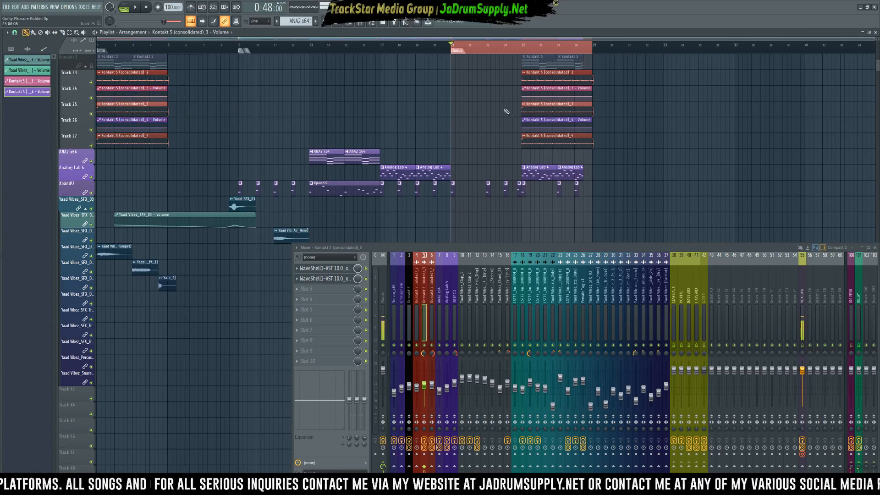
- Examine the consolidated Kontakt 5 waveforms and volume automation between bars 25 and 29 up close, and play the section from bar 25
scroll(586, 49, up, 6)
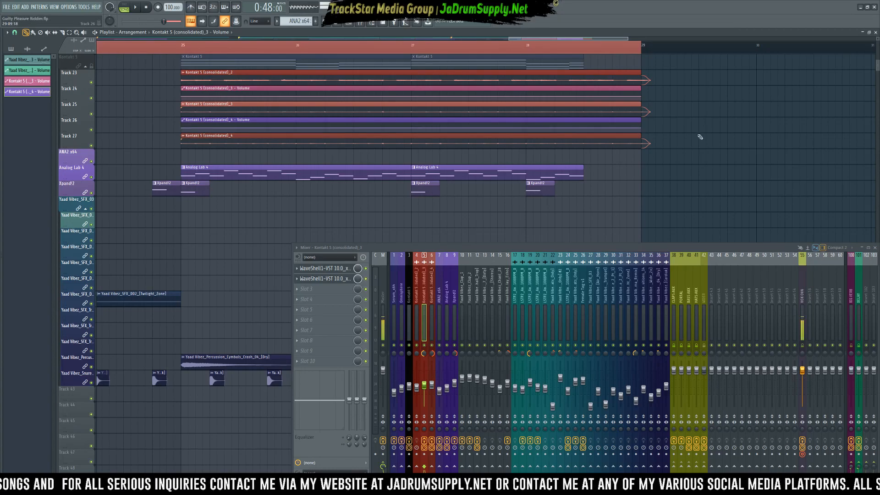
alt+scroll(581, 152, up, 3)
scroll(419, 171, up, 6)
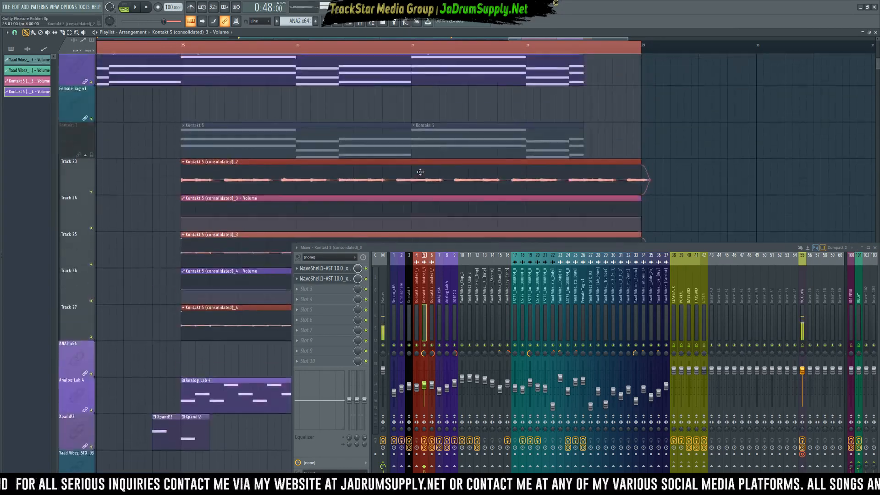
scroll(285, 151, down, 2)
alt+scroll(269, 138, up, 3)
scroll(257, 133, down, 5)
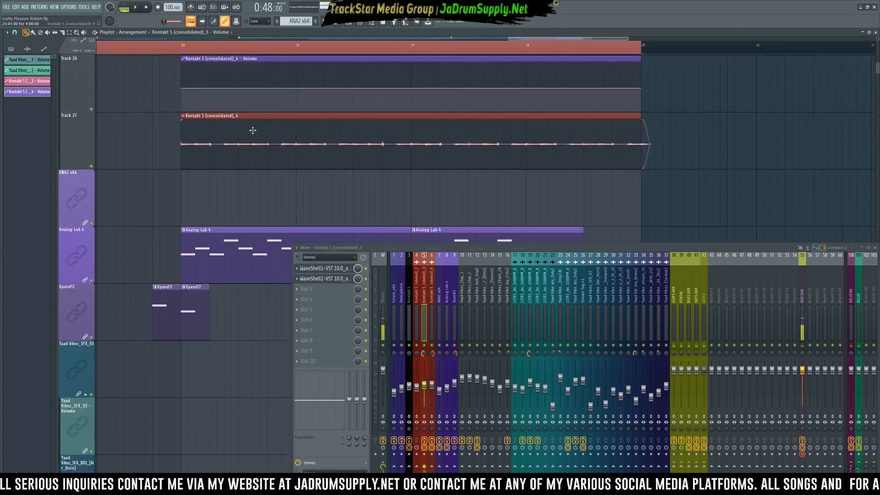
ctrl+scroll(252, 132, up, 2)
scroll(253, 133, up, 5)
alt+scroll(252, 132, up, 1)
alt+scroll(252, 132, up, 2)
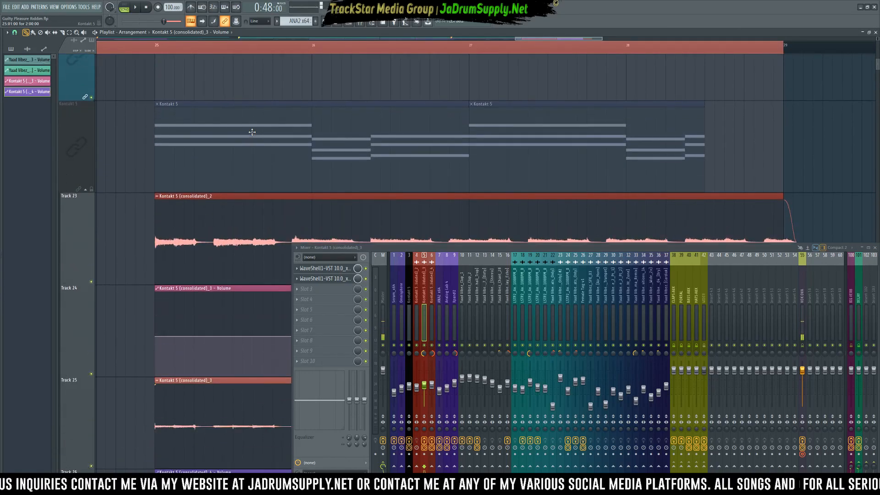
scroll(254, 132, down, 5)
scroll(256, 132, up, 2)
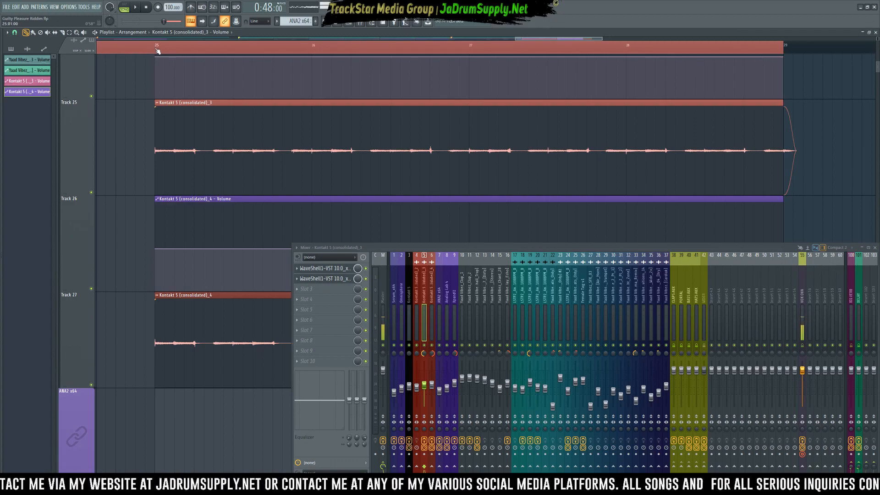
key(space)
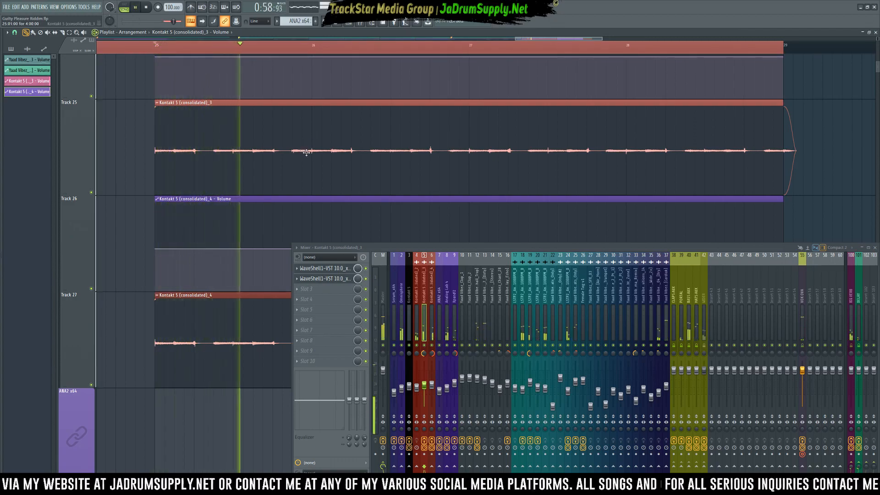
- Stop playback and narrow the mixer window to uncover more of the playlist around the consolidated_4 volume automation
key(space)
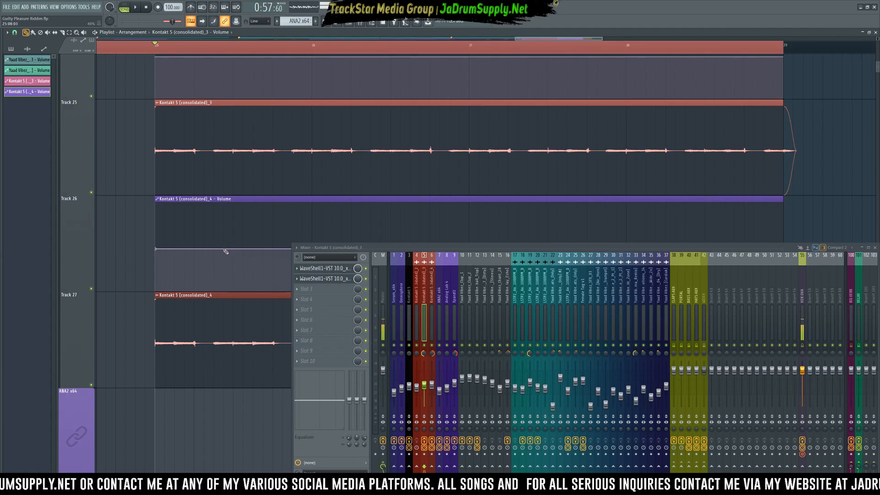
scroll(237, 245, down, 2)
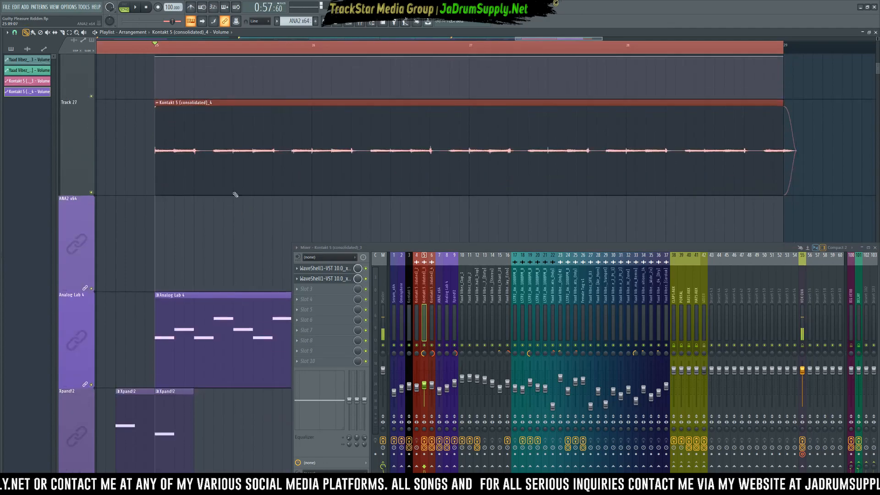
scroll(226, 157, up, 1)
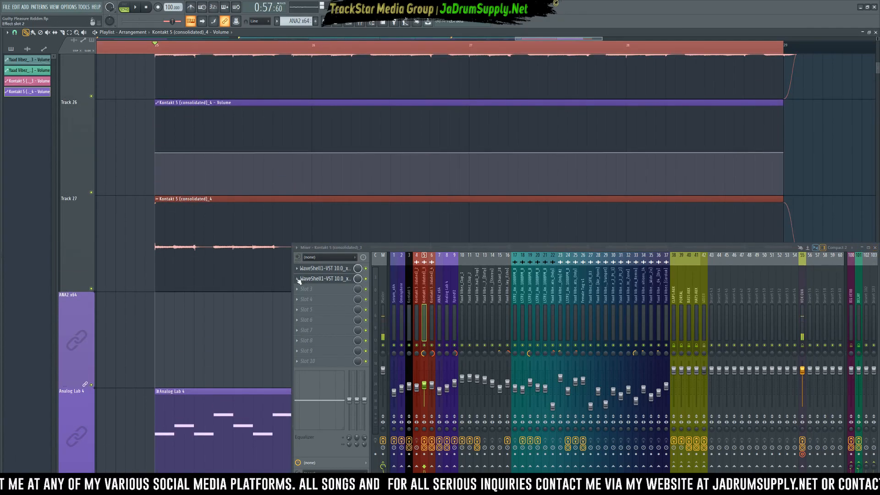
drag(292, 270, 473, 270)
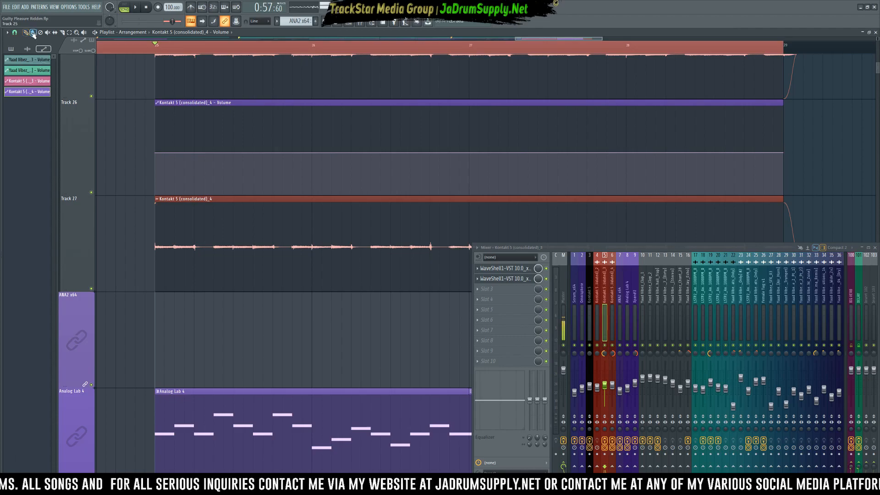
- Add a control point near the middle of bar 25 on the consolidated_4 volume automation, undoing the trial raised points after it
right_click(224, 153)
click(233, 138)
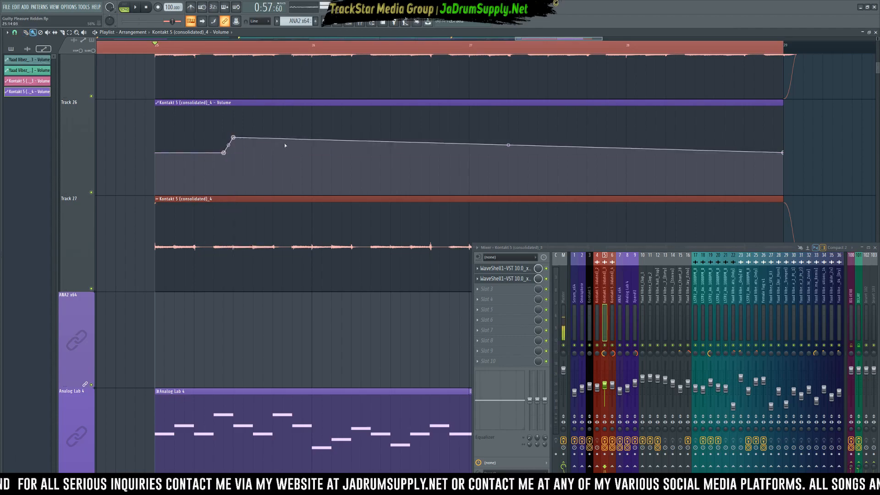
click(342, 132)
key(ctrl+alt+z)
key(ctrl+alt+z)
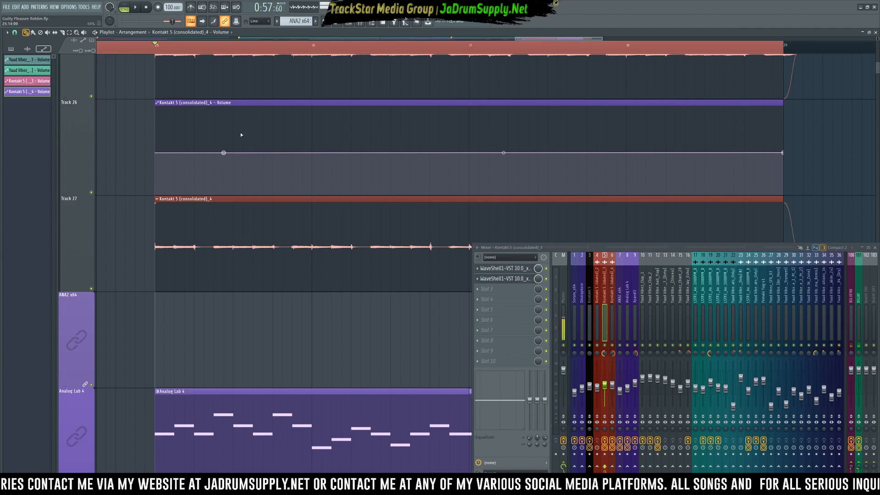
- Switch to freehand automation drawing, try a long consolidated_4 volume curve from bar 25 to bar 28, and undo the curve
click(81, 51)
mouse_move(223, 153)
mouse_down()
mouse_move(245, 140)
mouse_move(501, 170)
mouse_move(629, 161)
mouse_up()
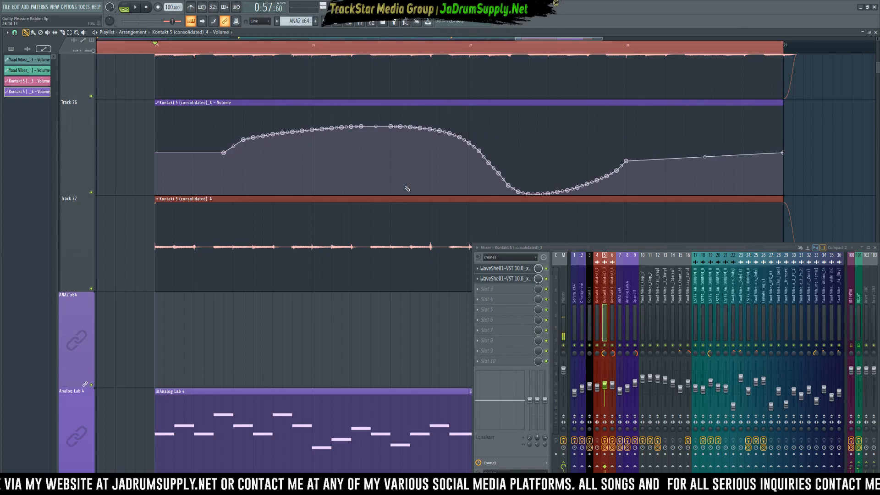
key(ctrl+z)
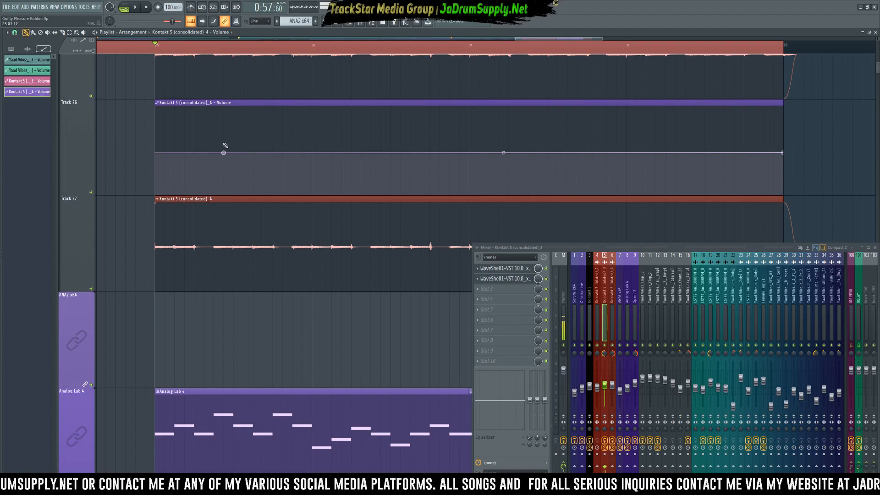
- Draw a gentle volume rise and fall across the second half of bar 25 on the consolidated_4 automation and audition it
key(space)
key(space)
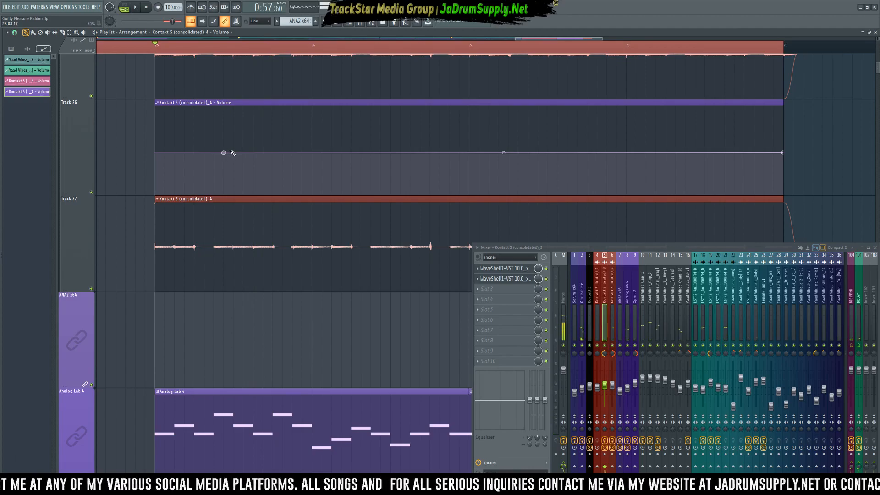
mouse_move(231, 153)
mouse_down()
mouse_move(254, 140)
mouse_move(294, 154)
mouse_up()
key(space)
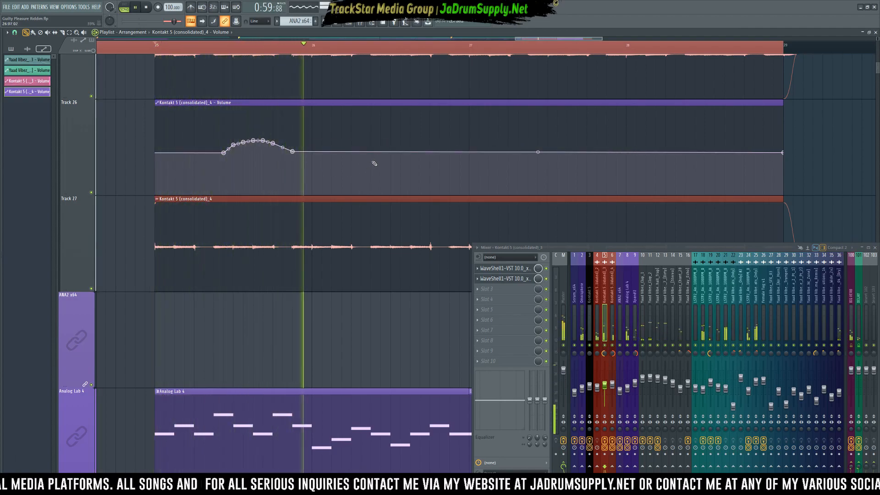
key(space)
key(space)
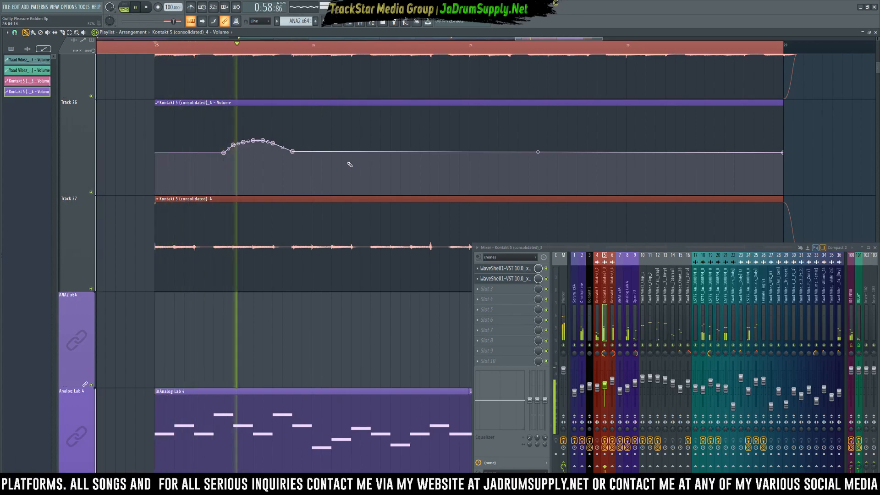
key(space)
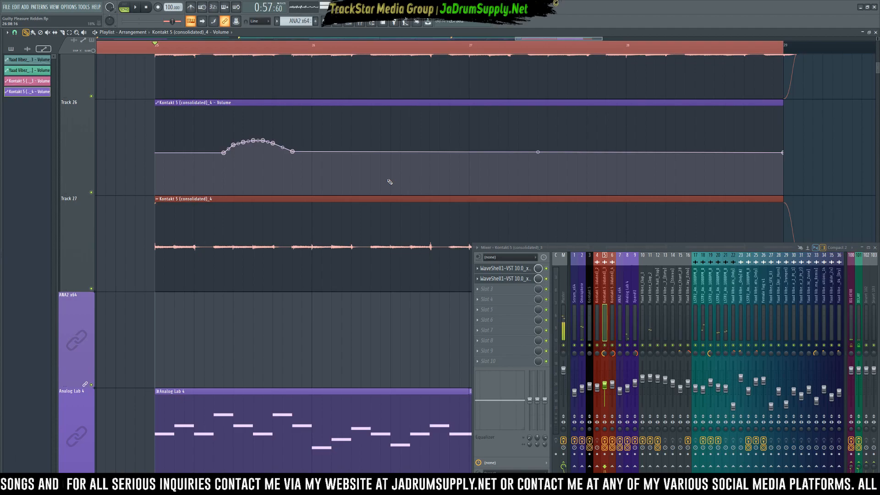
- Listen to the section from bar 25 with most other mixer tracks muted to check how the consolidated_4 guitar sits
scroll(253, 188, up, 3)
scroll(258, 219, down, 3)
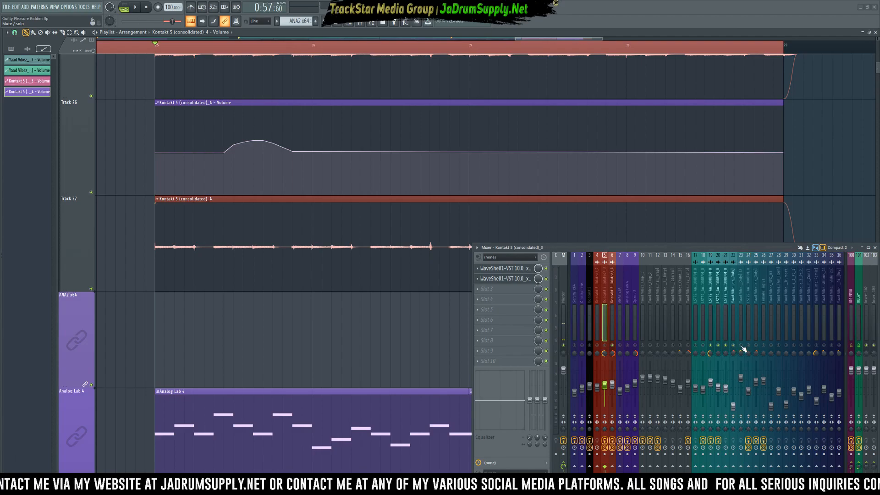
key(space)
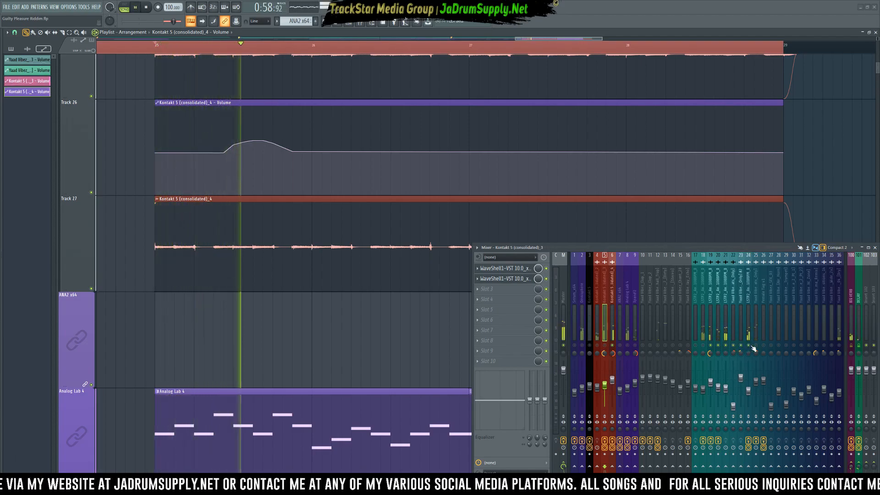
key(space)
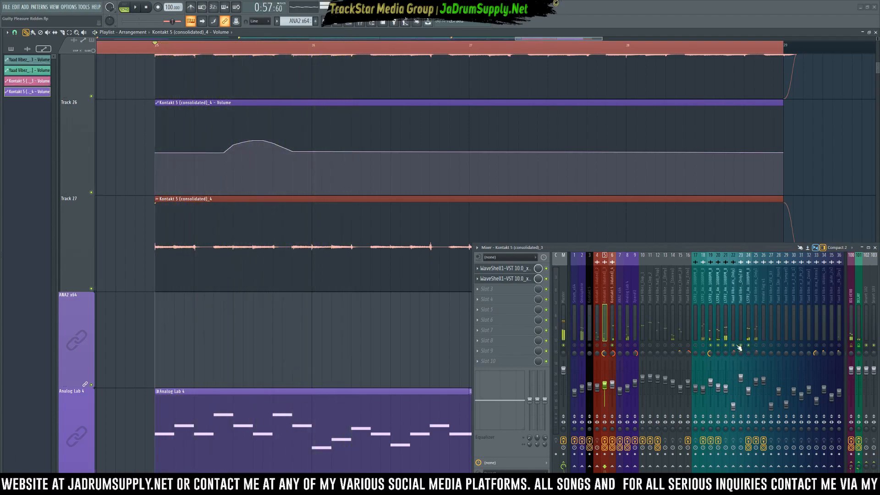
key(space)
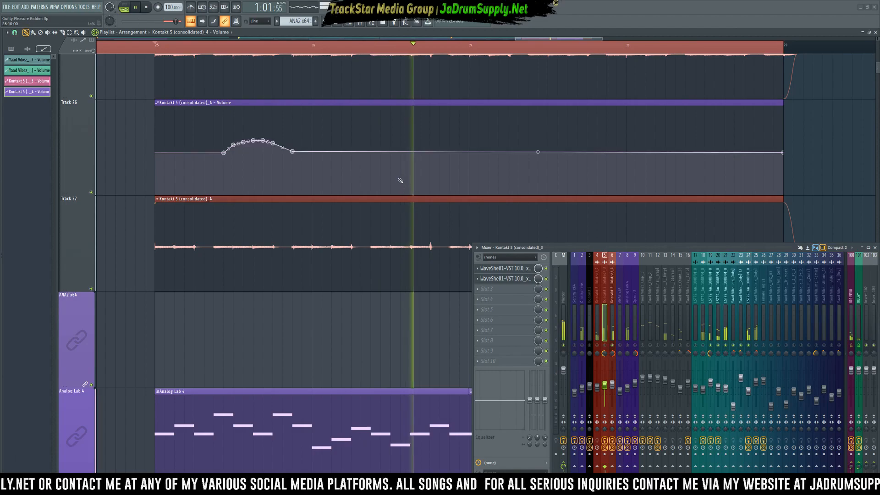
key(space)
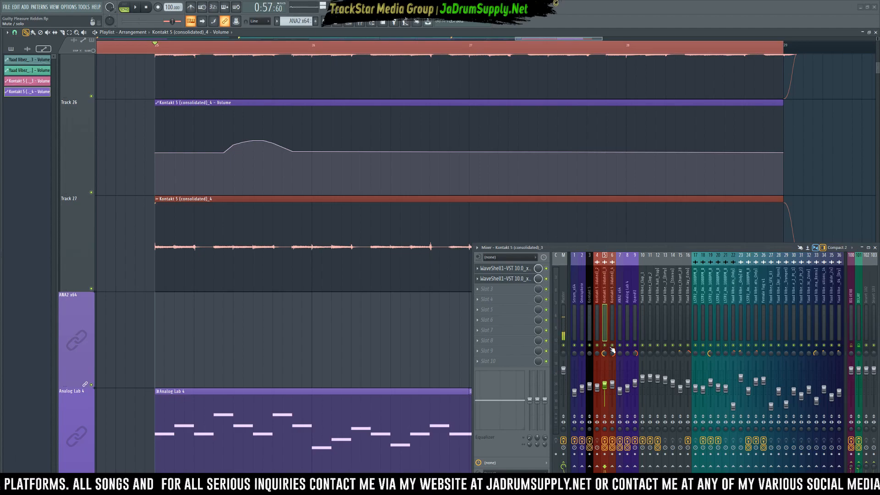
- Draw a second volume bump early in bar 26 on the consolidated_4 automation and play it back in the full mix
key(space)
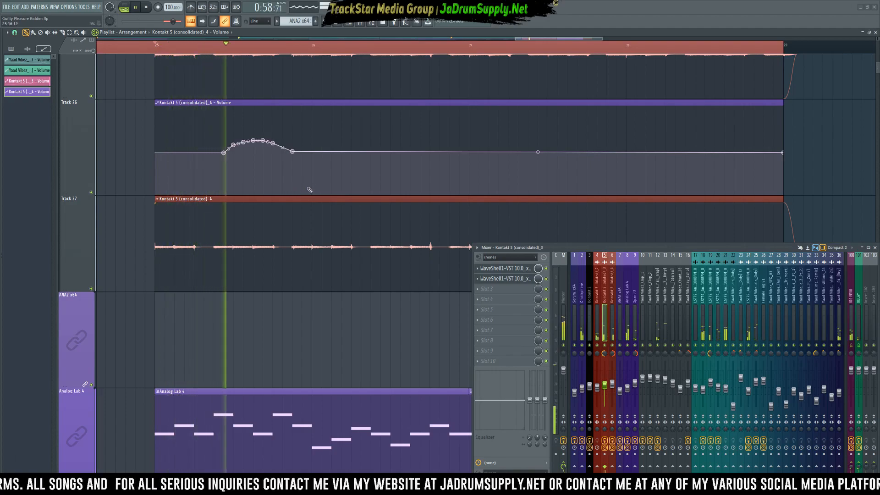
key(space)
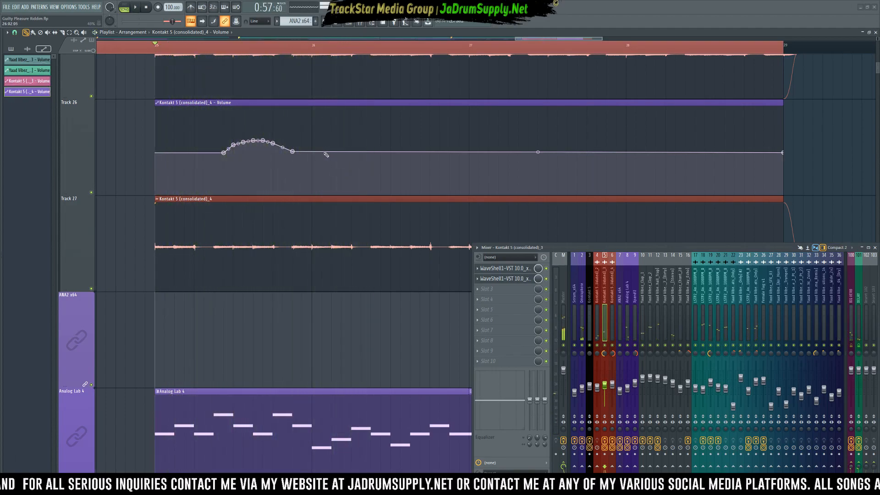
mouse_move(324, 153)
mouse_down()
mouse_move(316, 150)
mouse_move(341, 138)
mouse_move(377, 155)
mouse_up()
key(space)
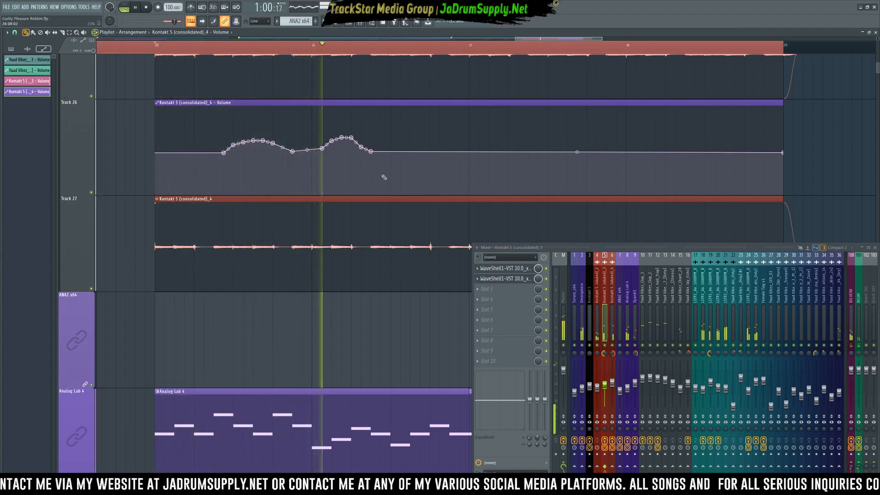
key(space)
key(space)
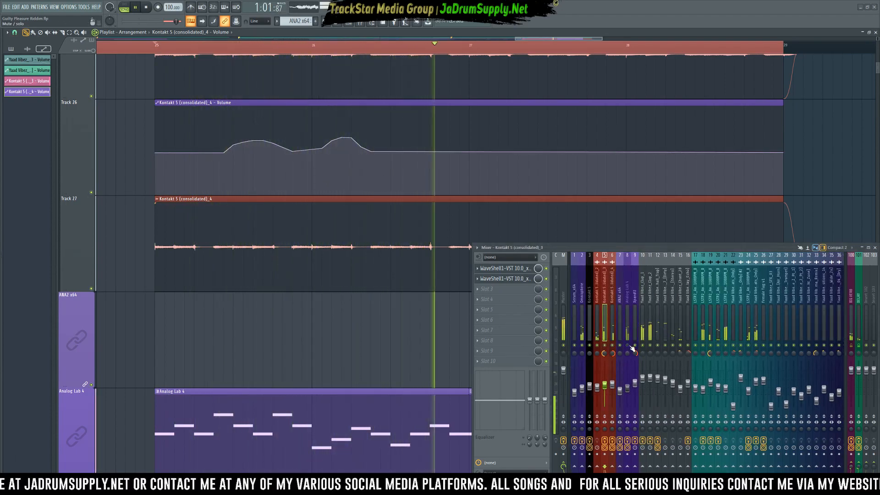
- Draw consolidated_4 volume bumps from mid bar 27 to the start of bar 28 and over bar 28's second half, checking by playback
key(space)
key(space)
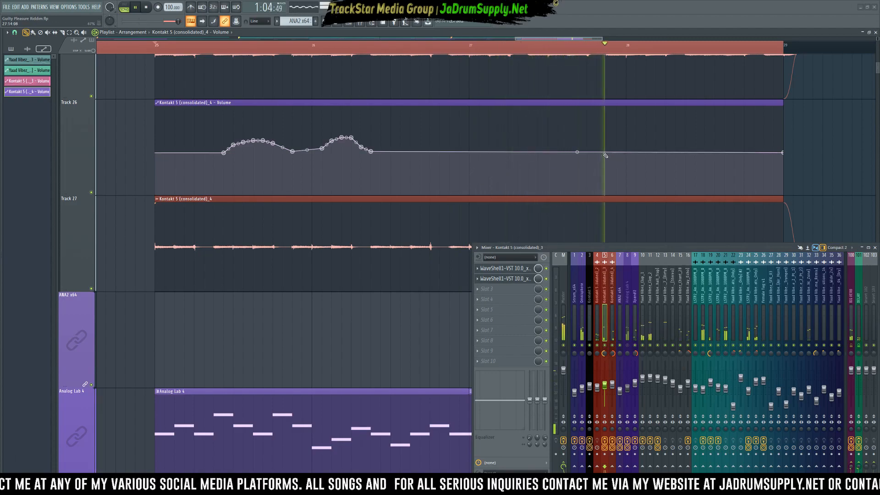
key(space)
mouse_move(550, 152)
mouse_down()
mouse_move(585, 140)
mouse_move(629, 148)
mouse_up()
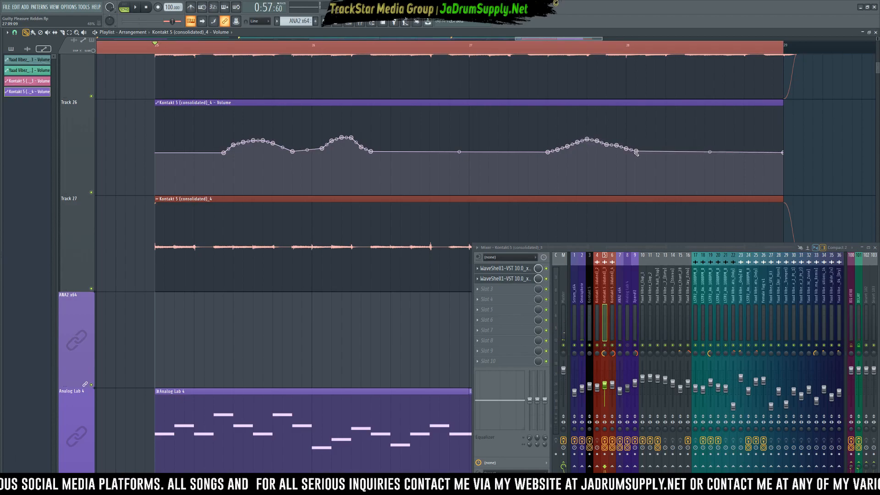
key(space)
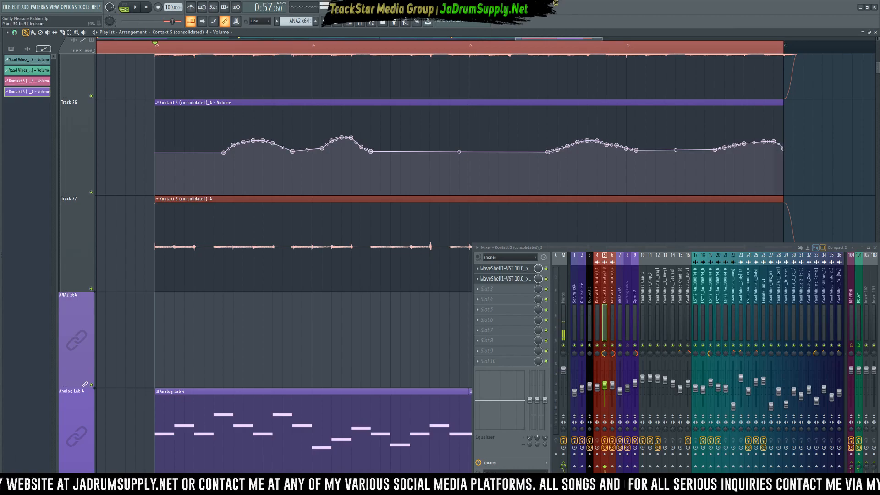
- Draw a small volume bump around the middle of bar 25 on the consolidated_3 automation and audition it
scroll(550, 151, up, 2)
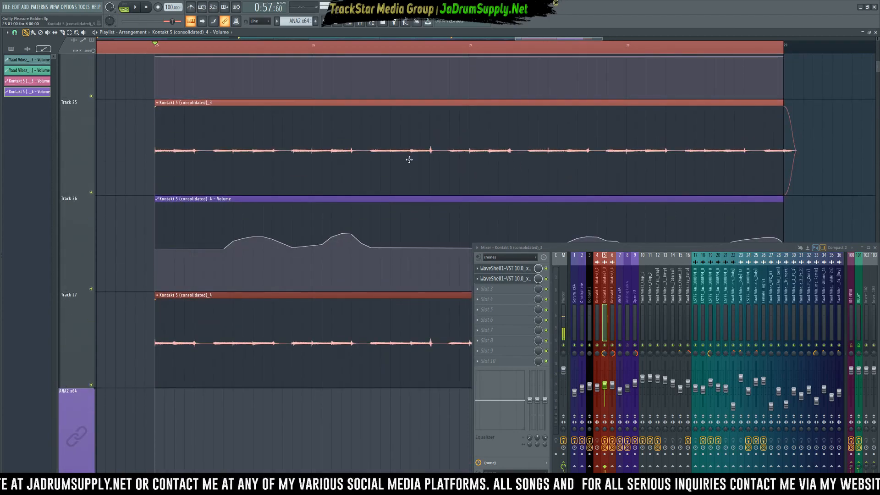
scroll(329, 160, up, 2)
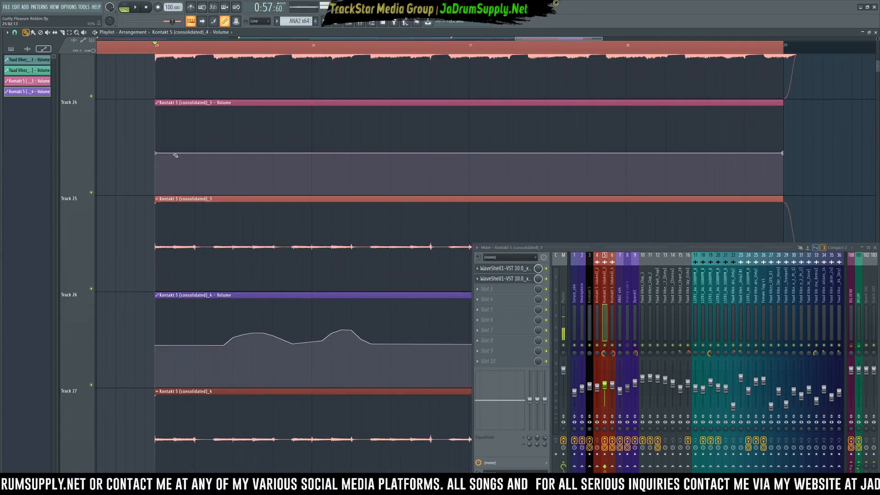
key(space)
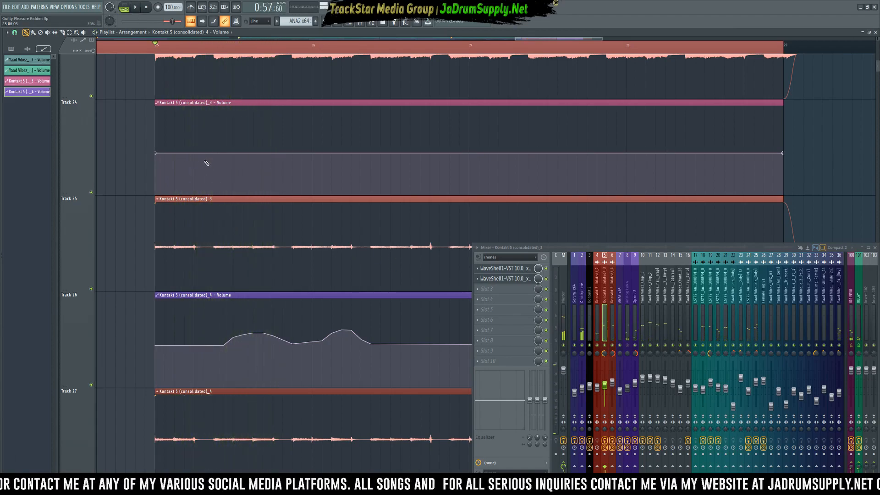
mouse_move(217, 155)
mouse_down()
mouse_move(228, 144)
mouse_move(254, 149)
mouse_up()
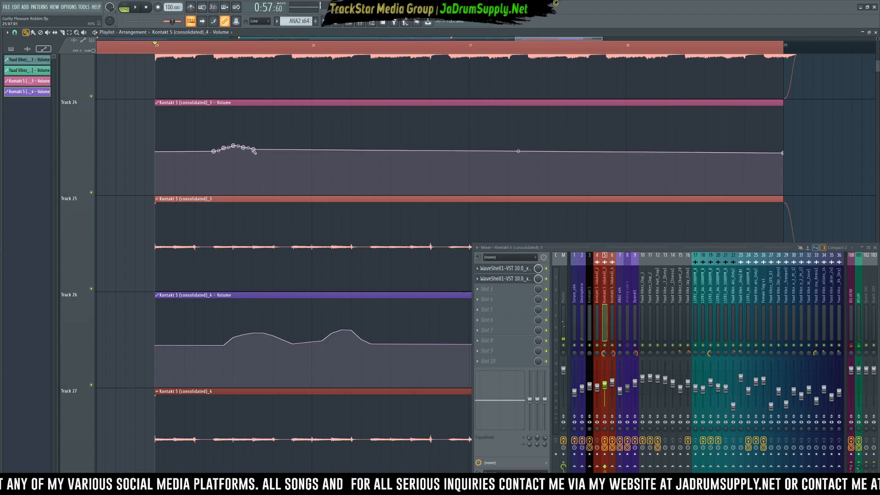
key(space)
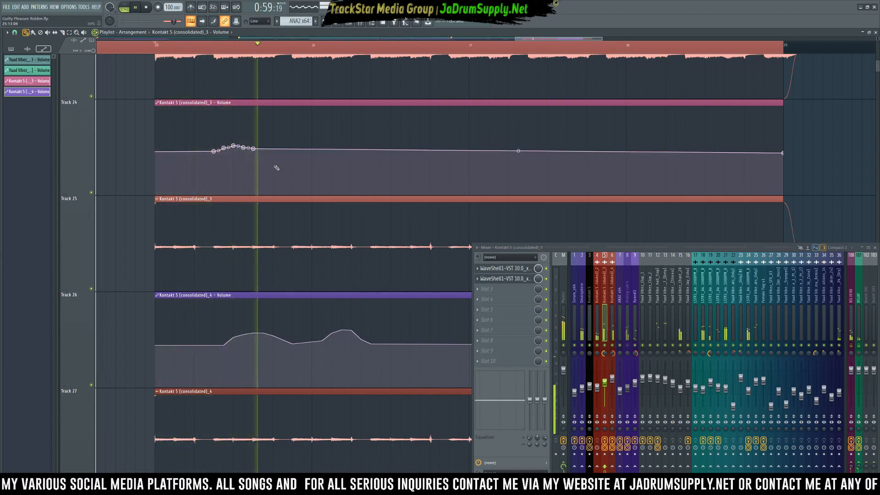
key(space)
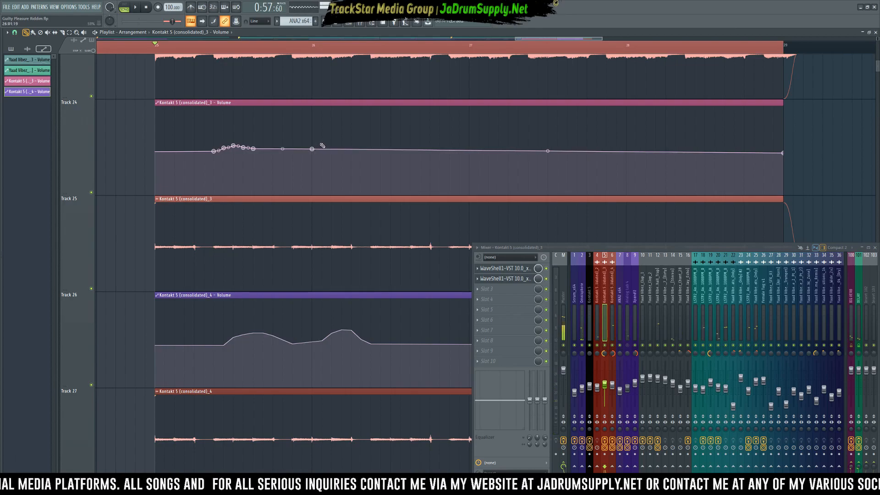
- Draw a larger consolidated_3 volume bump early in bar 26, taper it back down by mid bar, and play it back
drag(319, 145, 353, 143)
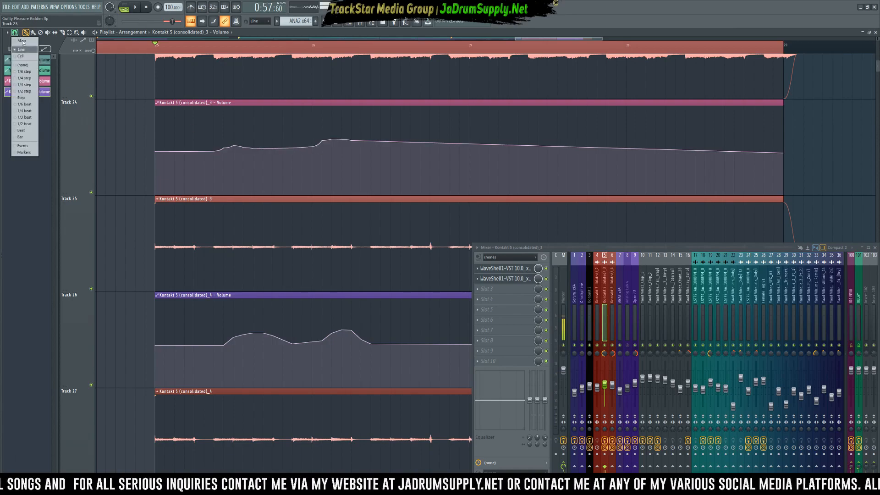
key(space)
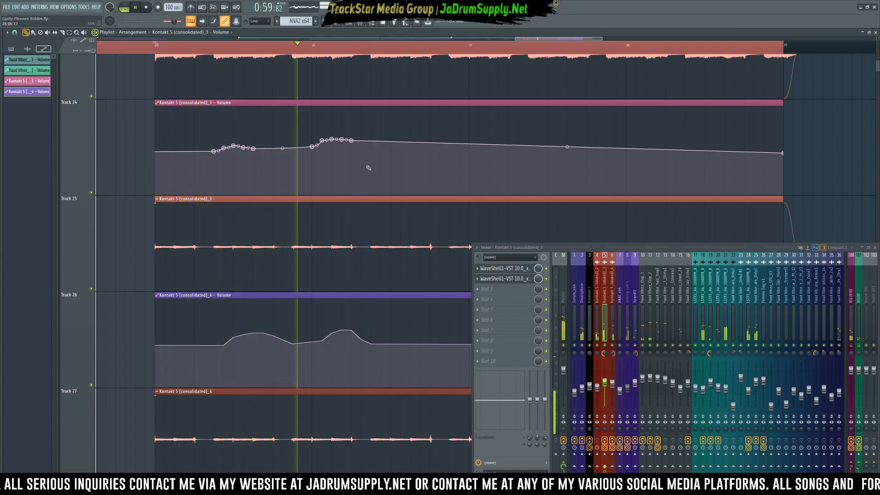
key(space)
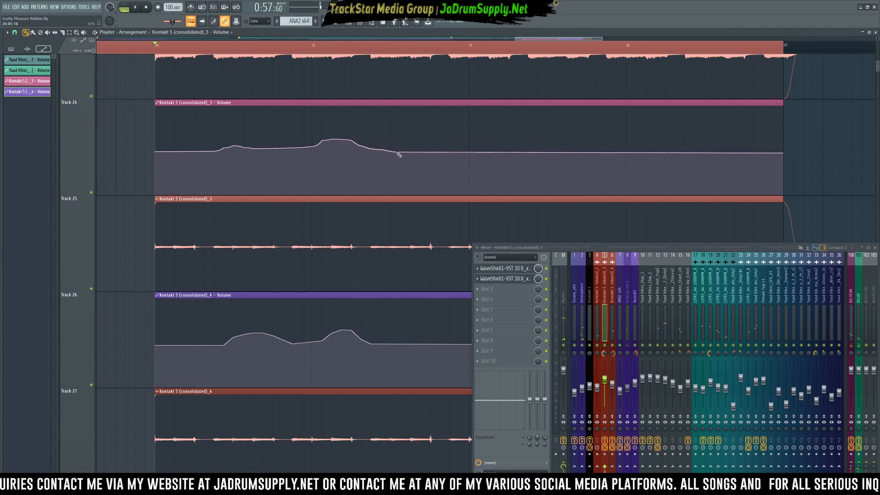
key(space)
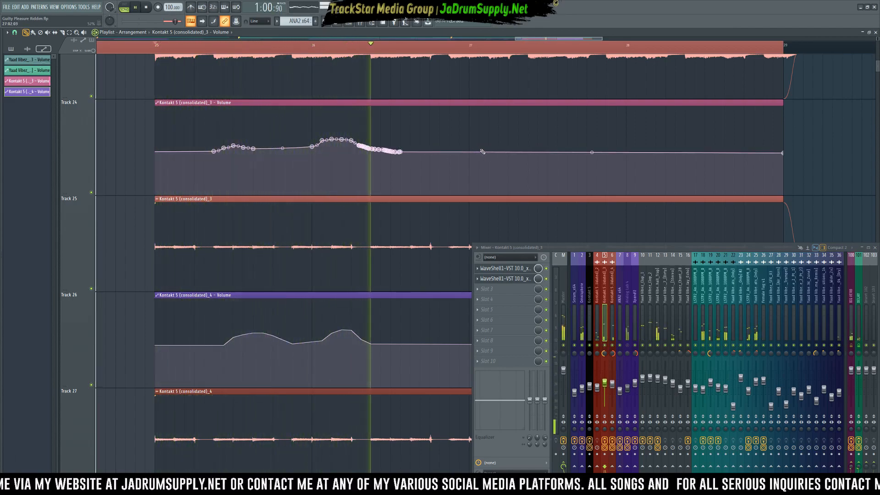
key(space)
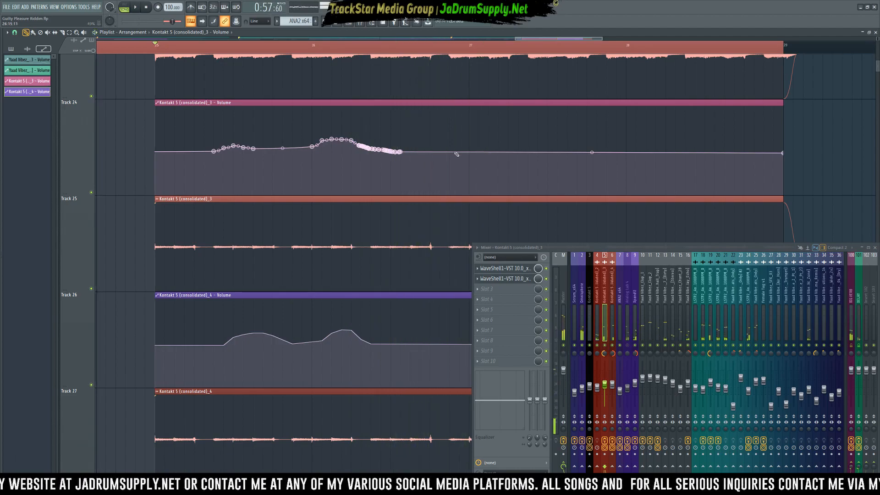
- Draw a consolidated_3 volume rise from the end of bar 26 into early bar 27 and play it back in the mix
drag(451, 154, 510, 140)
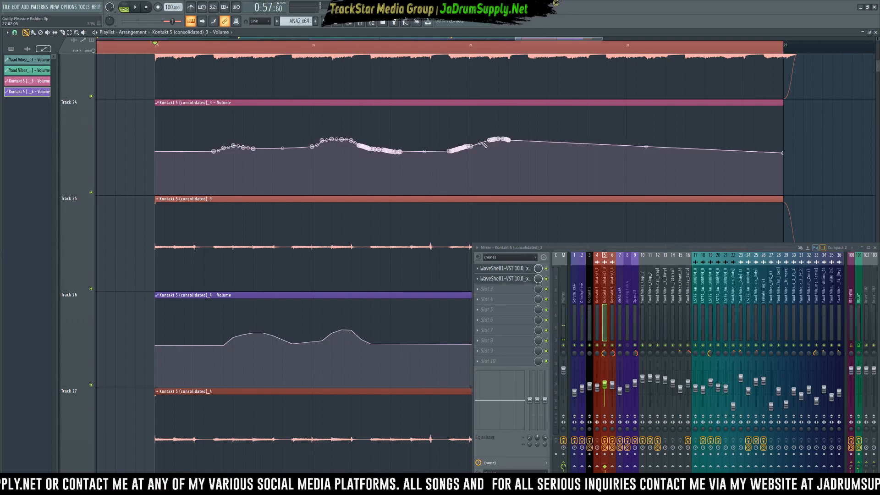
key(space)
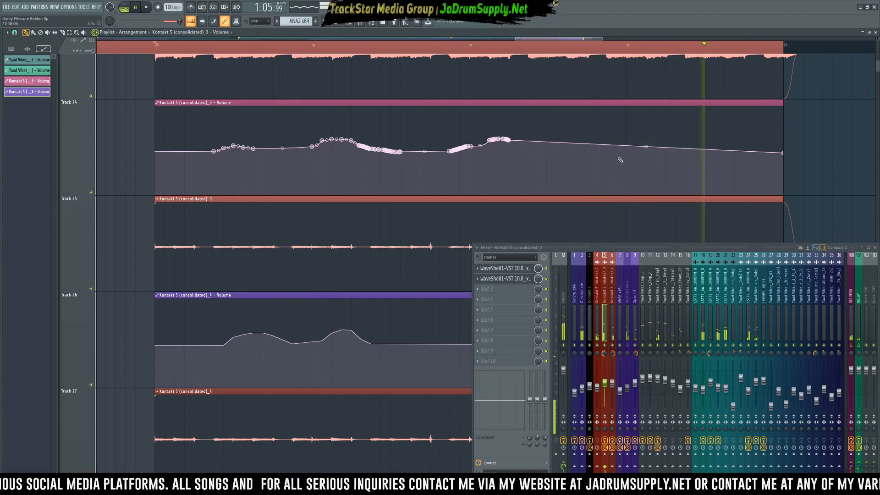
key(space)
- Taper the consolidated_3 volume automation down gradually through the start of bar 28 to a lower level at its end
click(627, 148)
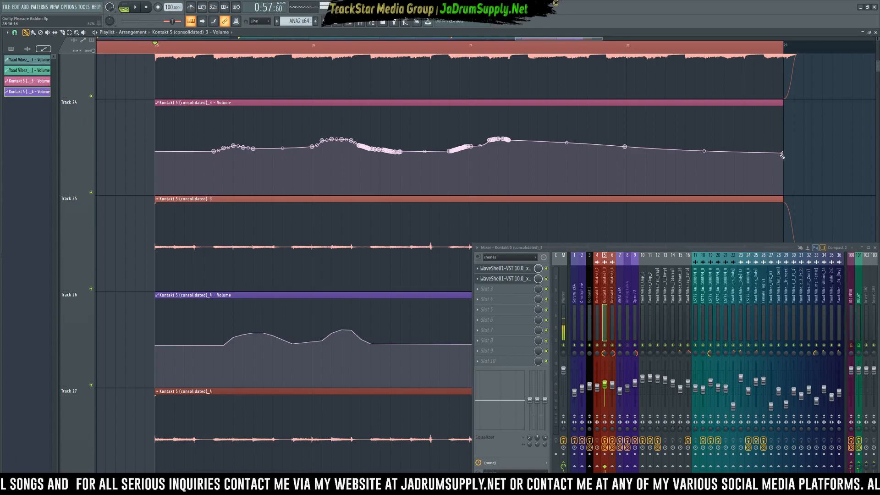
drag(785, 157, 783, 159)
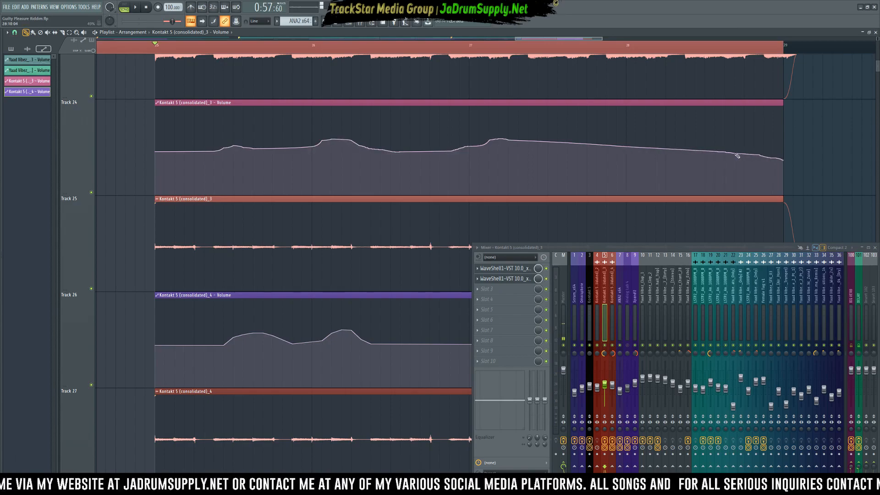
- Reposition the mixer over the playlist so the remaining insert tracks and the yellow aux tracks are in view
scroll(739, 173, down, 5)
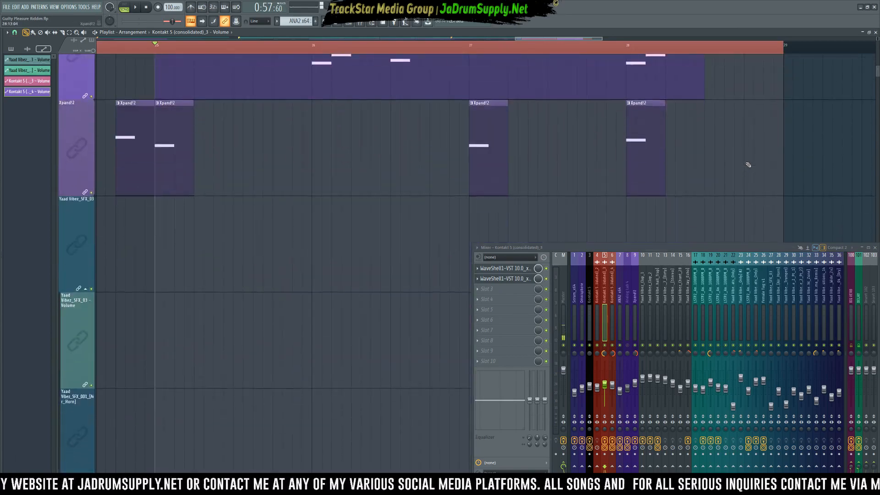
scroll(715, 161, up, 3)
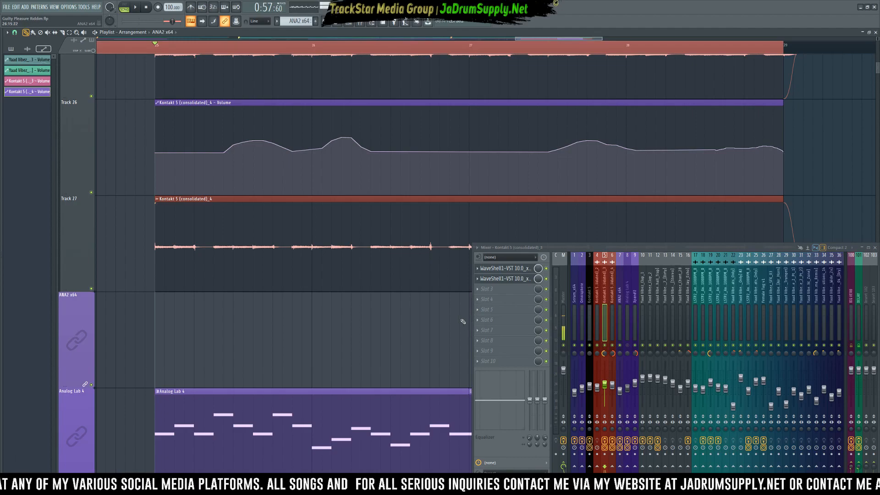
drag(469, 318, 232, 318)
scroll(183, 268, up, 2)
scroll(184, 269, down, 2)
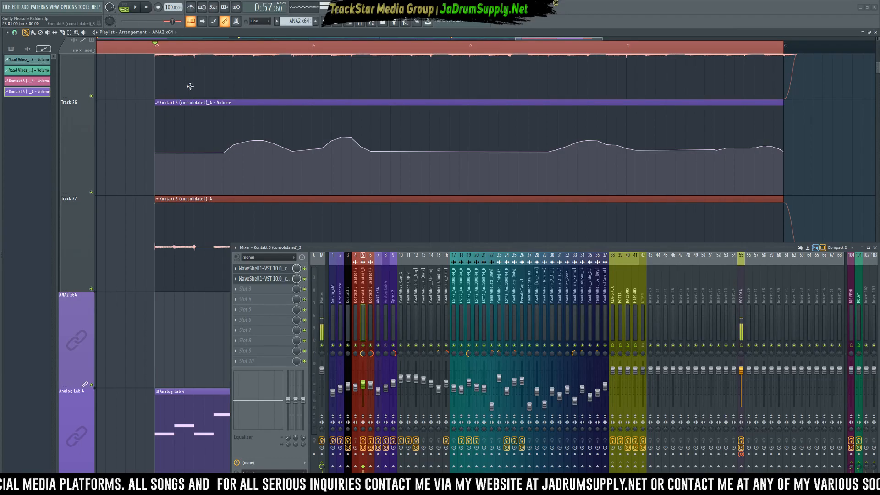
- Show the whole arrangement and play the chorus from bar 21 to check the guitar automation in the full mix
ctrl+right_click(120, 121)
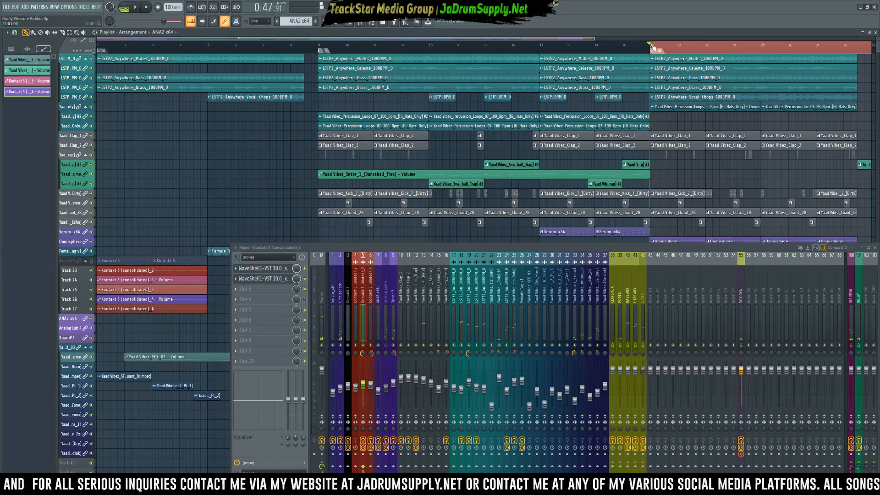
scroll(693, 230, down, 4)
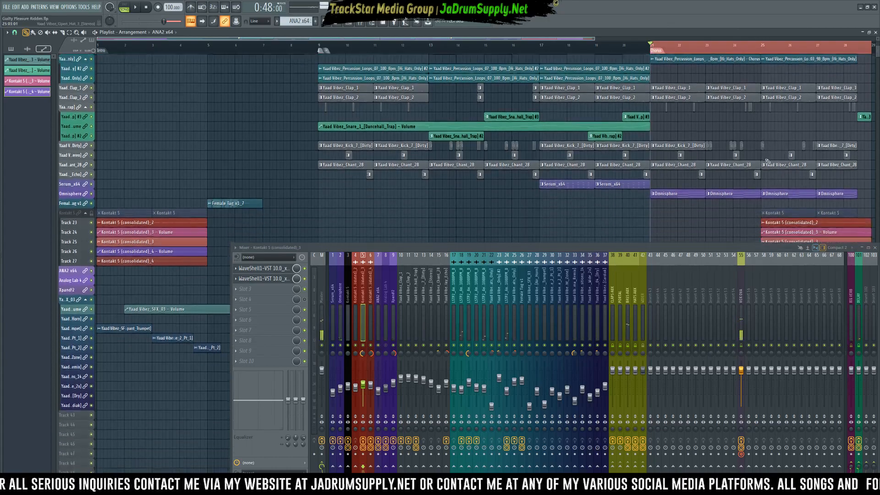
scroll(825, 149, up, 2)
scroll(826, 149, down, 3)
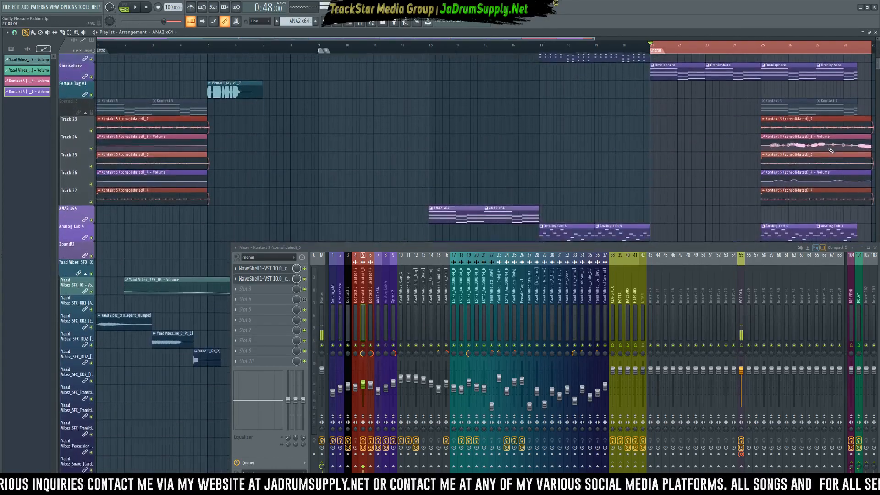
key(space)
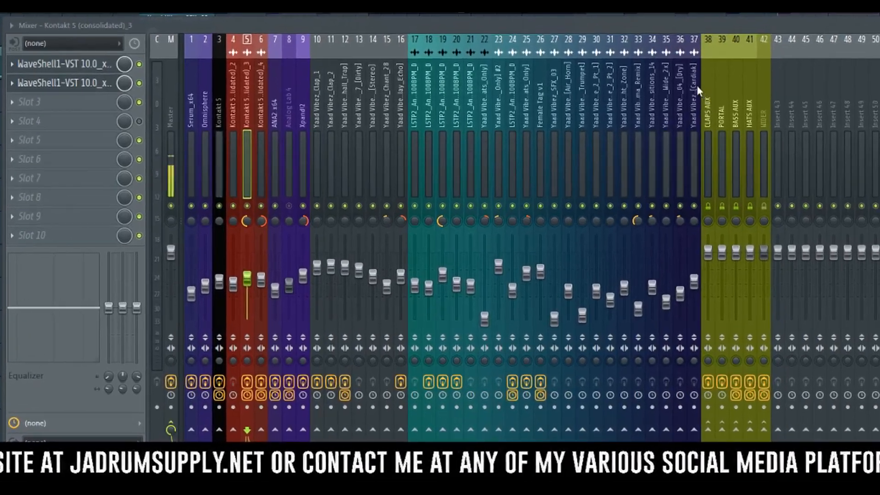
- Select the Yaad Vibez_Snare_[Cardiak] mixer track at the end of the sound inserts
click(697, 85)
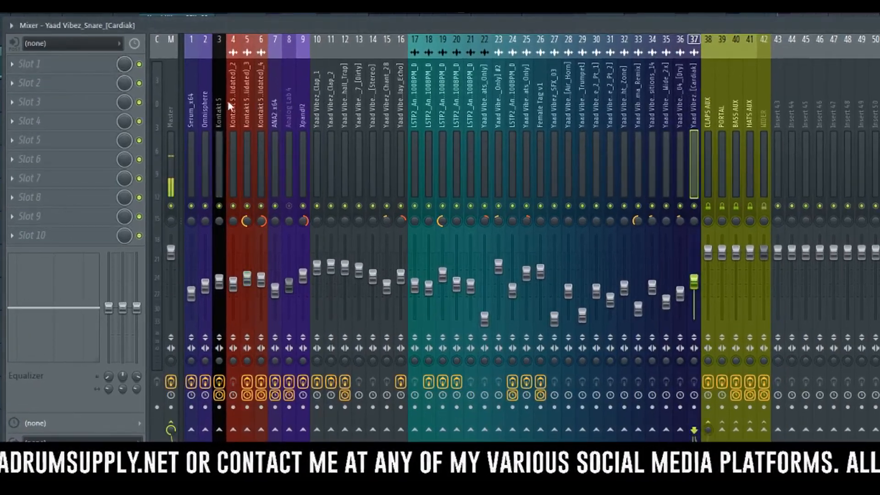